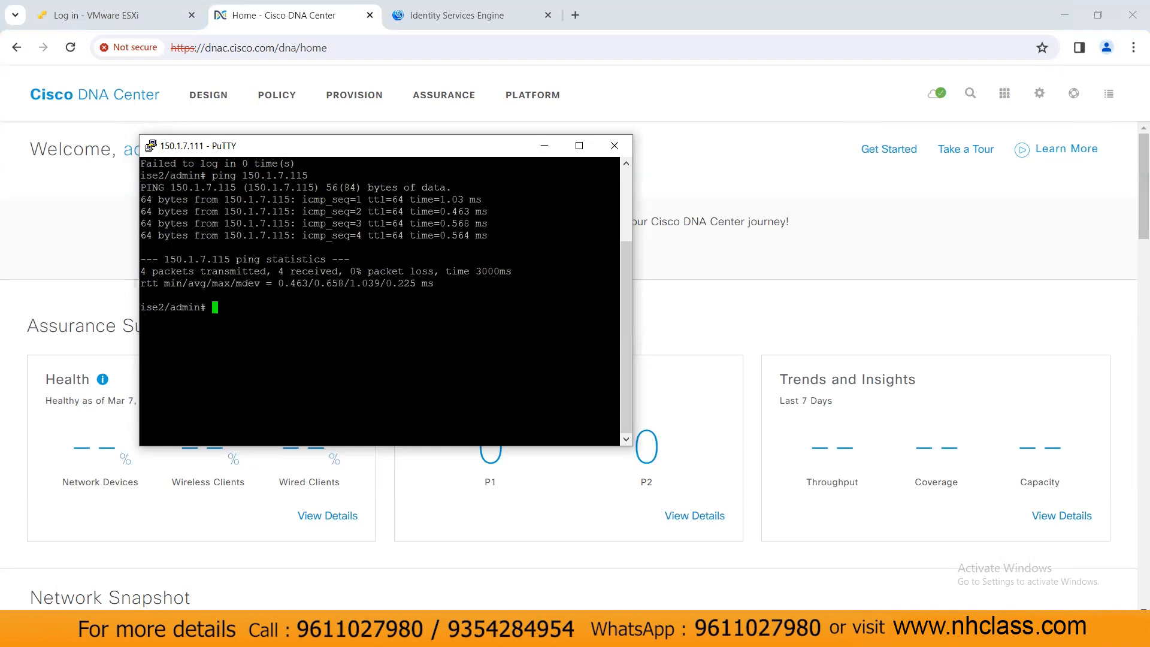
Step: Minimize the PuTTY session after the ping to 150.1.7.115 shows 0% loss
click(546, 148)
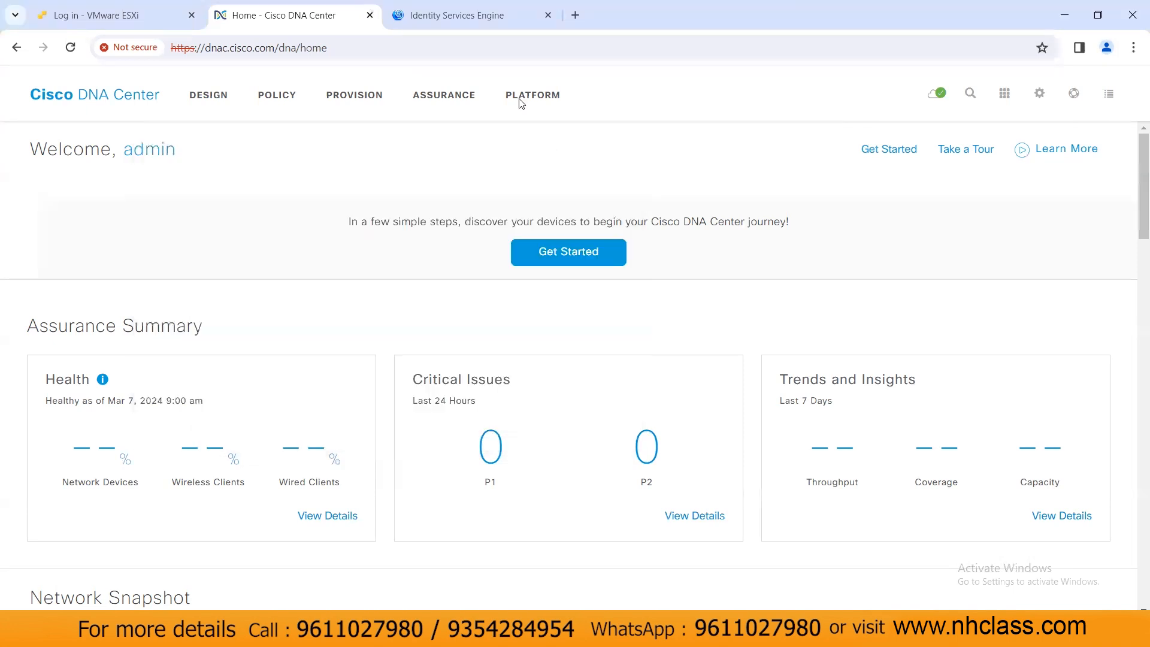
Step: Enable the pxGrid persona on ISE deployment node ise2 and save it
click(470, 15)
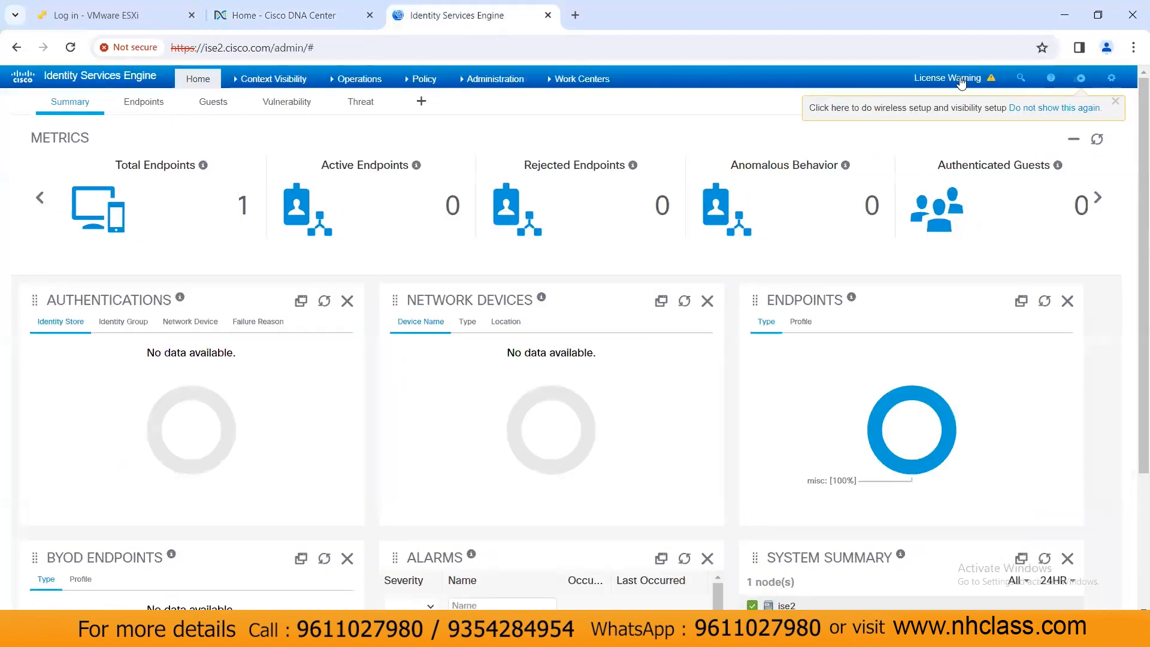
click(1083, 80)
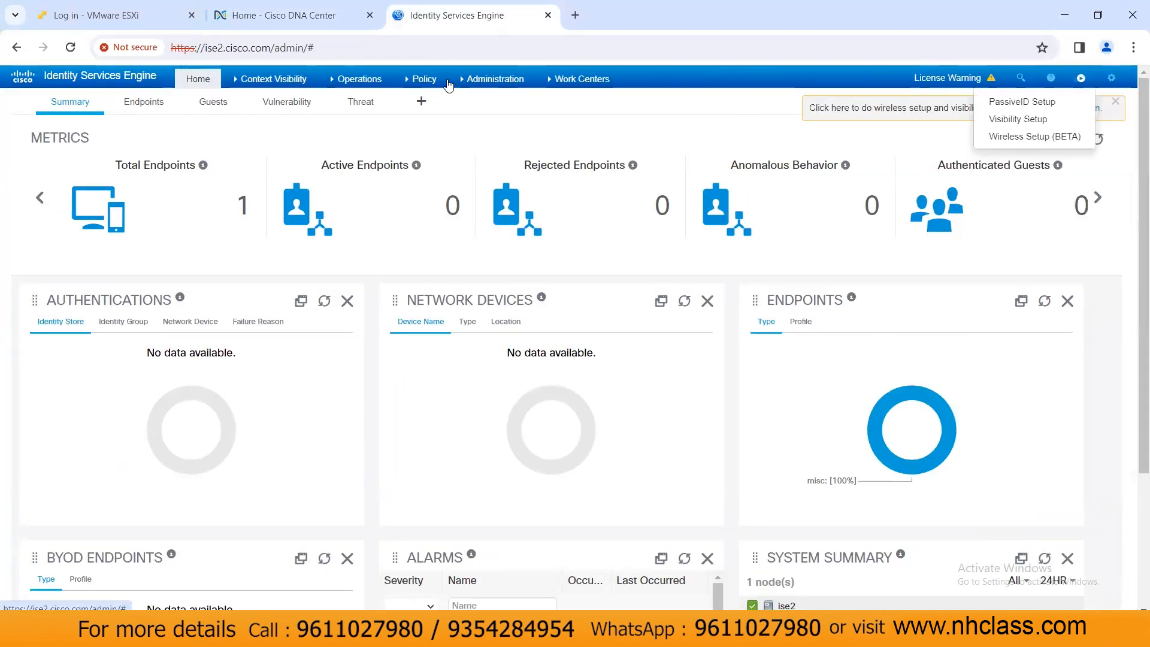
click(483, 80)
click(485, 115)
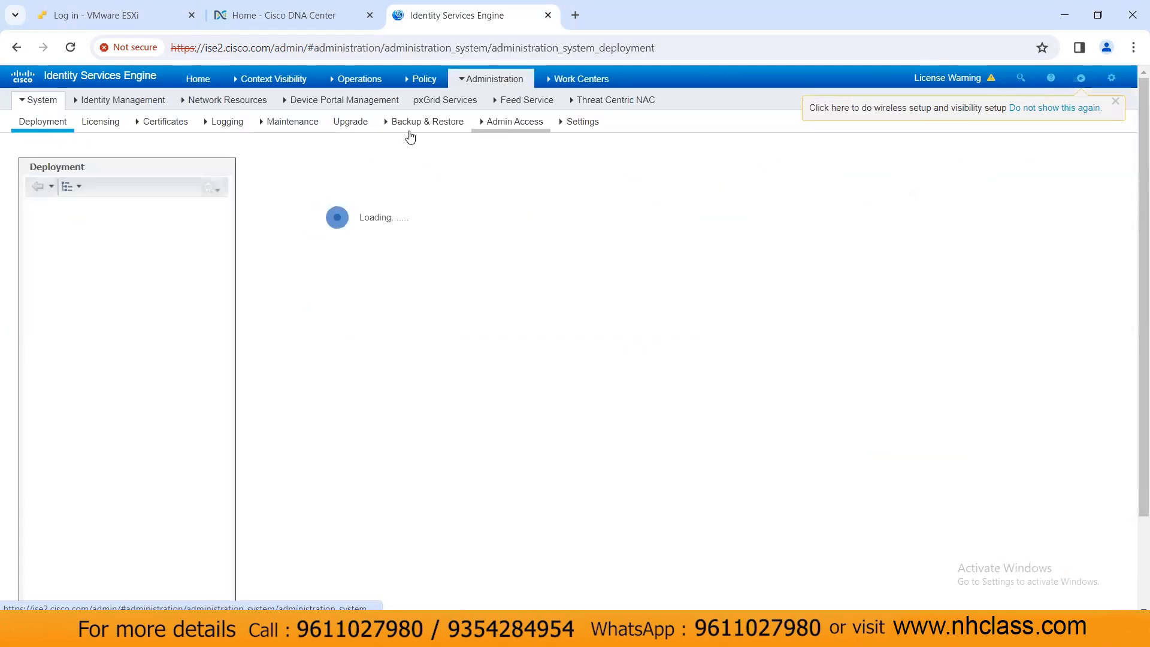
click(259, 248)
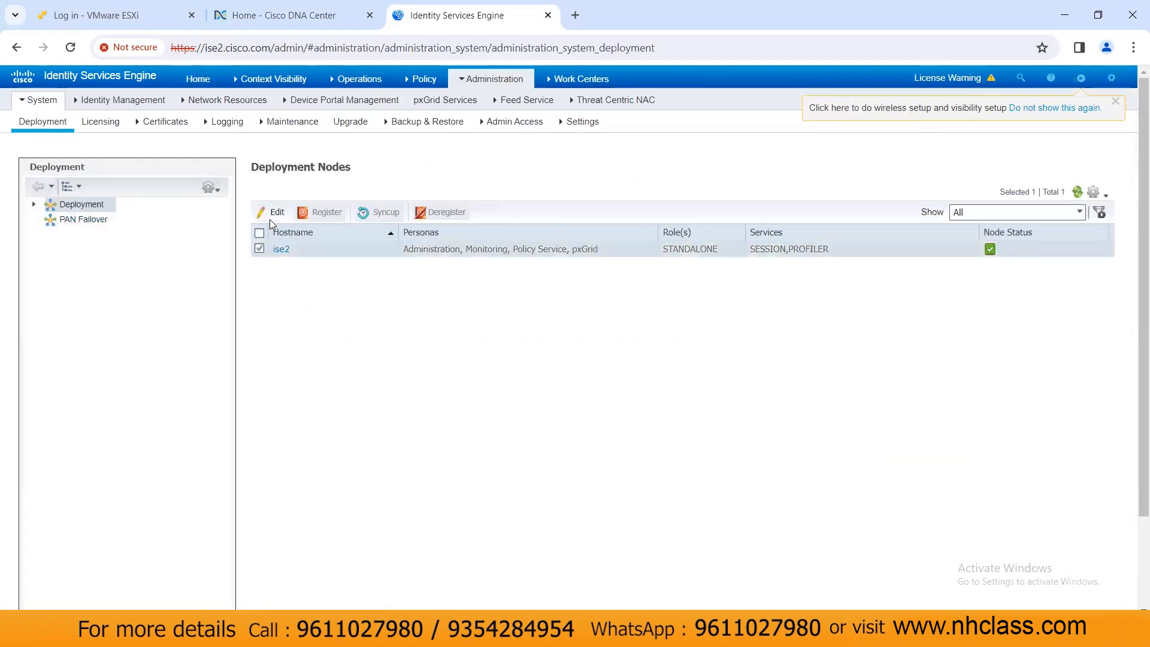
click(273, 212)
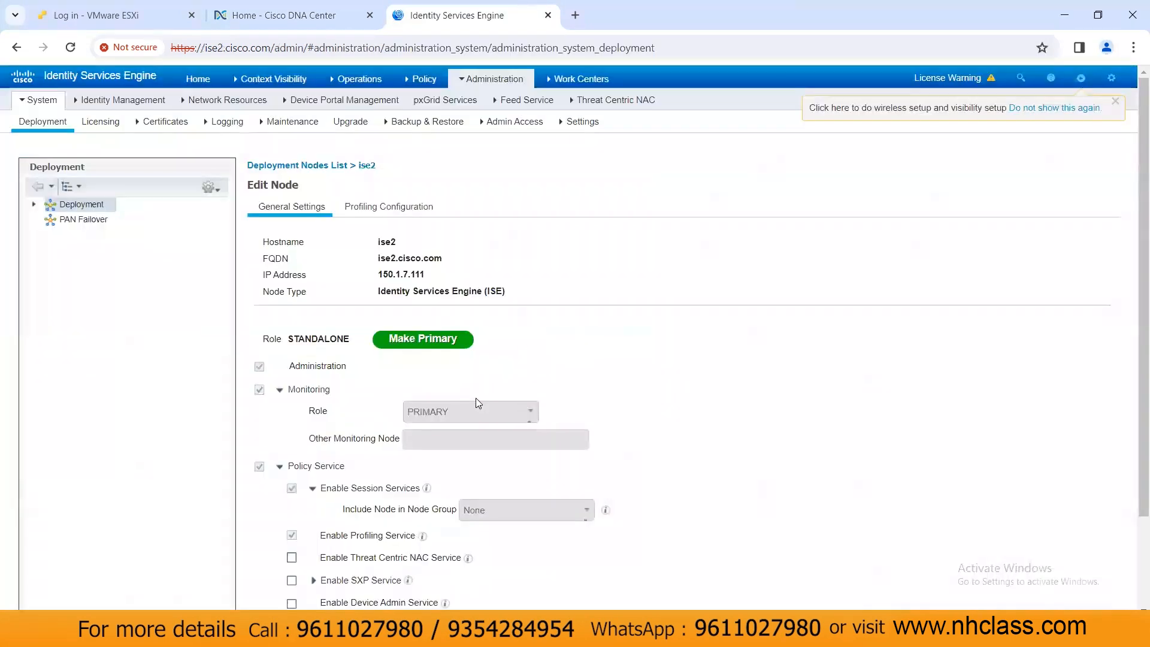
scroll(475, 394, down, 3)
click(262, 541)
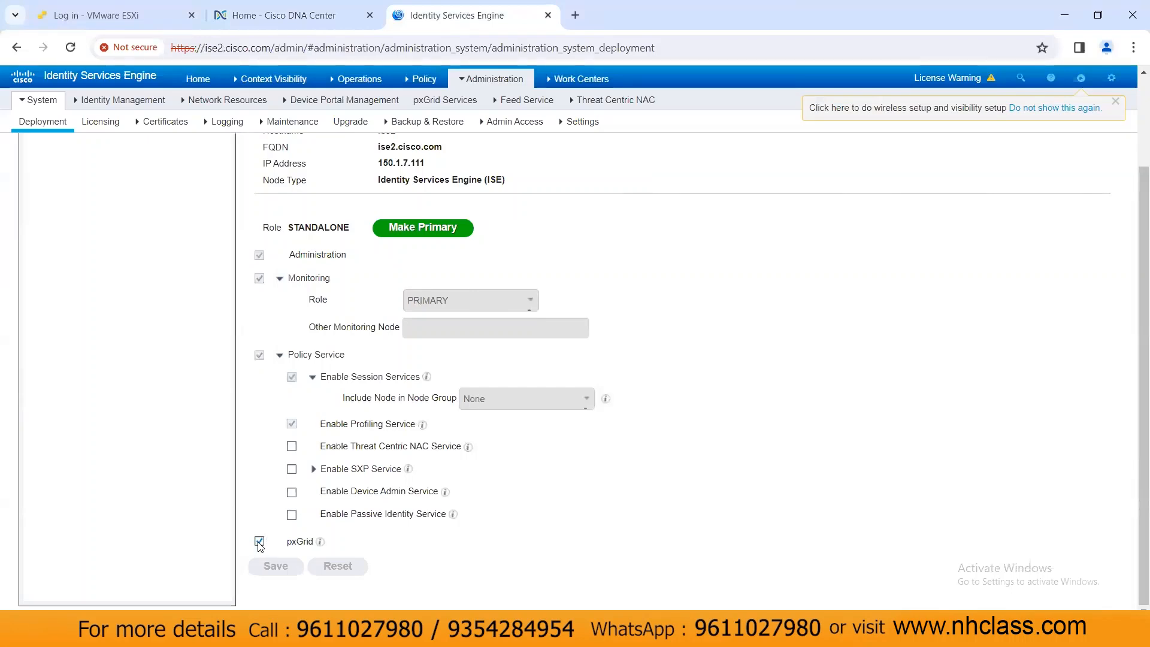
click(259, 541)
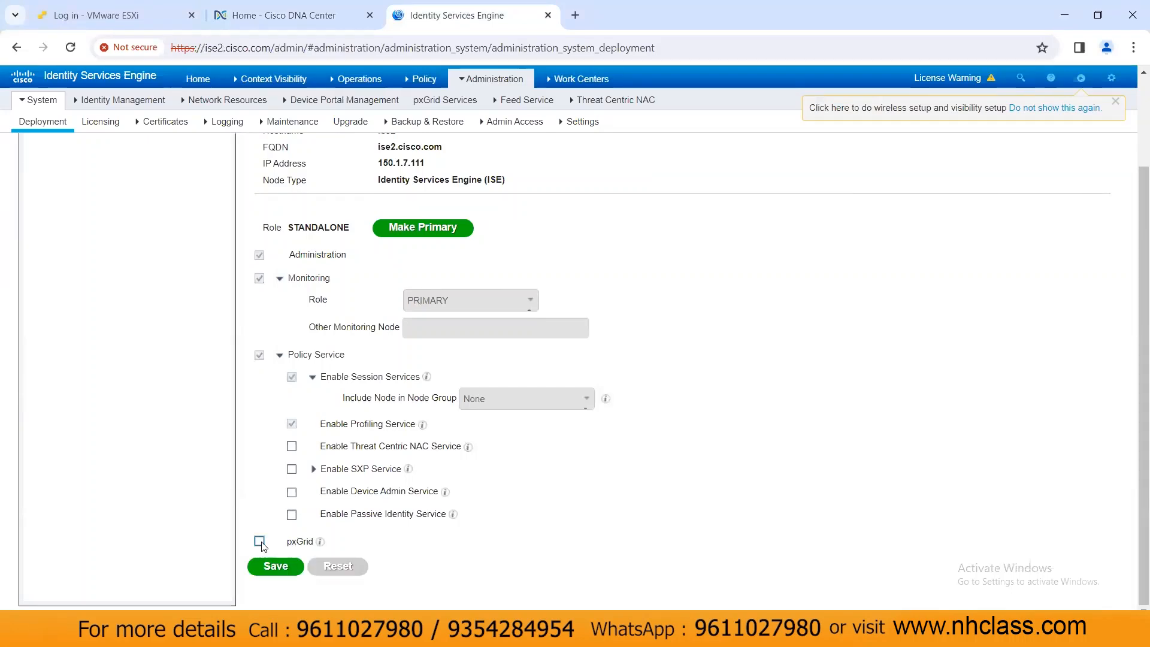
click(259, 542)
click(271, 563)
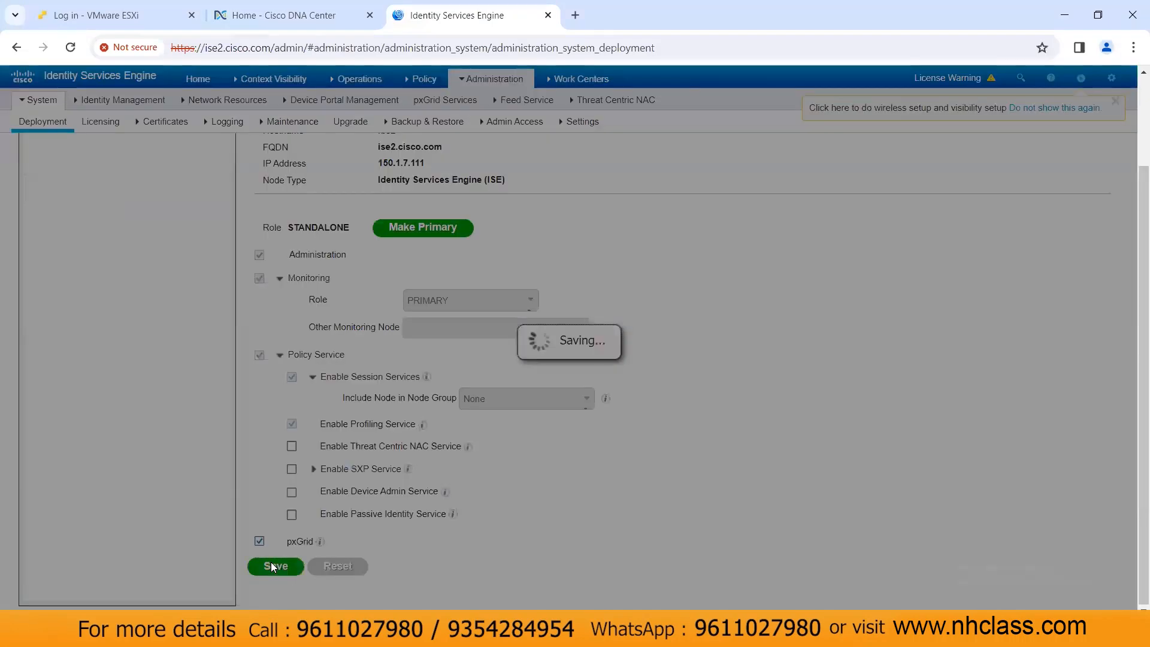
Step: Enable ERS for Read/Write in ISE settings and save the change
click(582, 122)
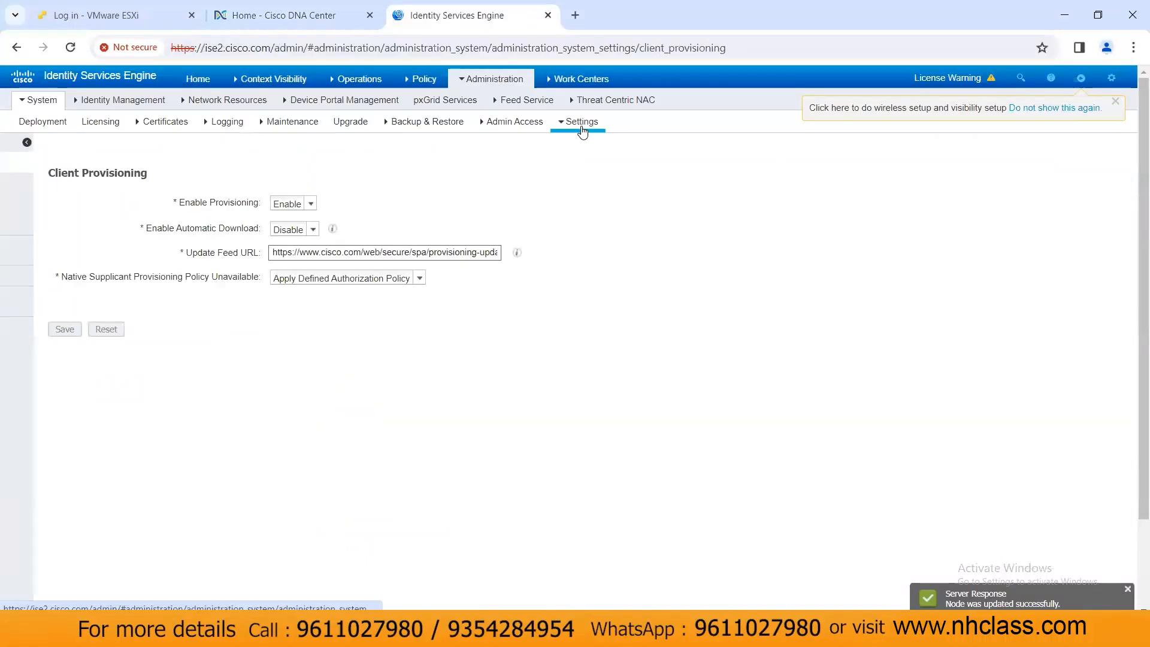
click(39, 411)
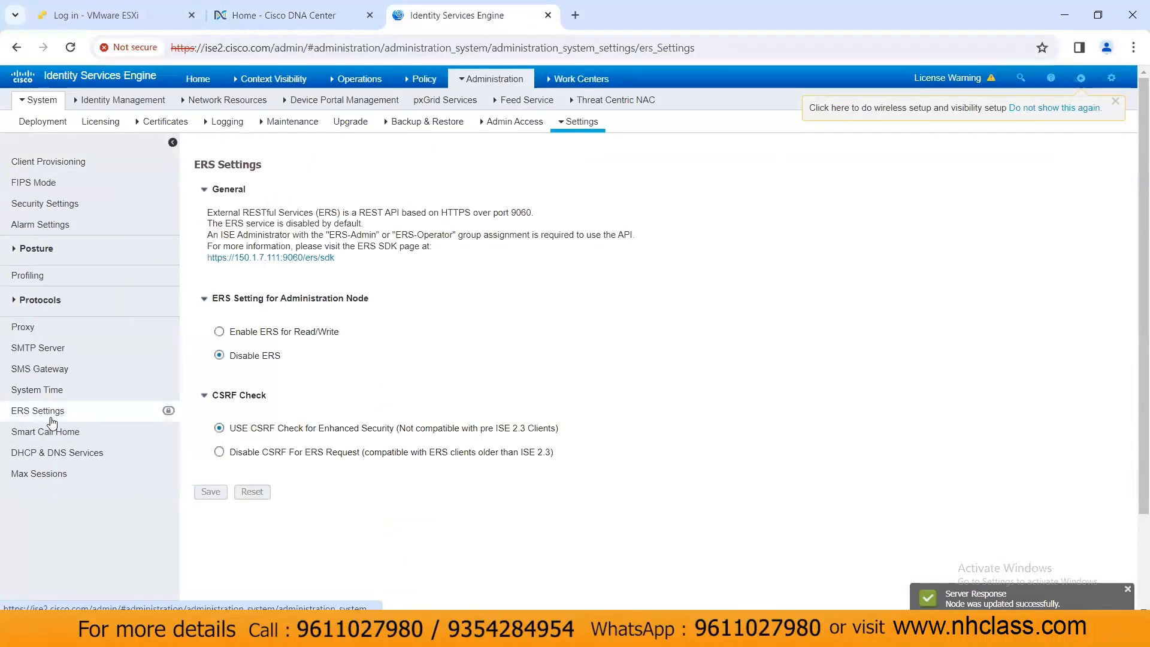
click(220, 332)
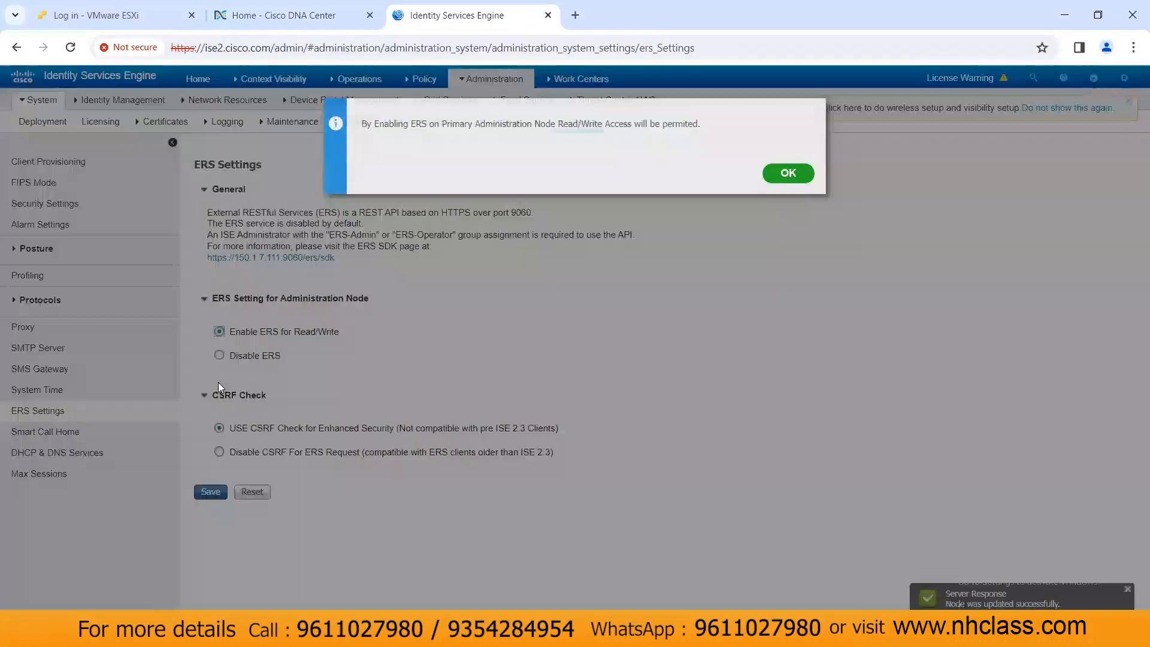
click(779, 176)
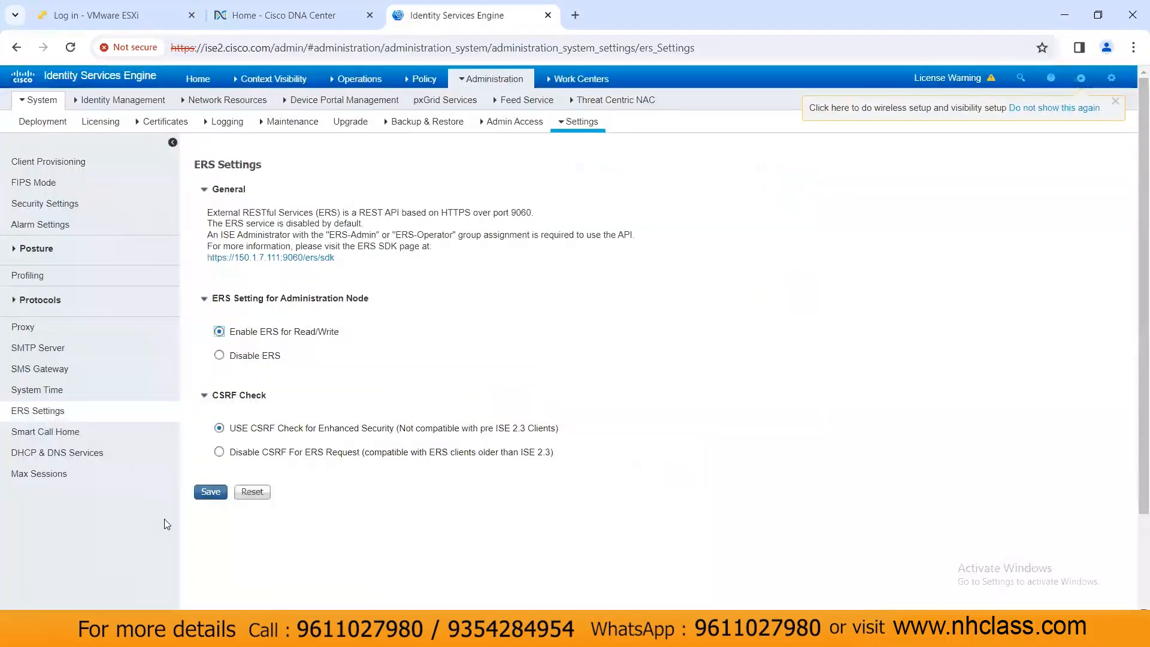
click(210, 493)
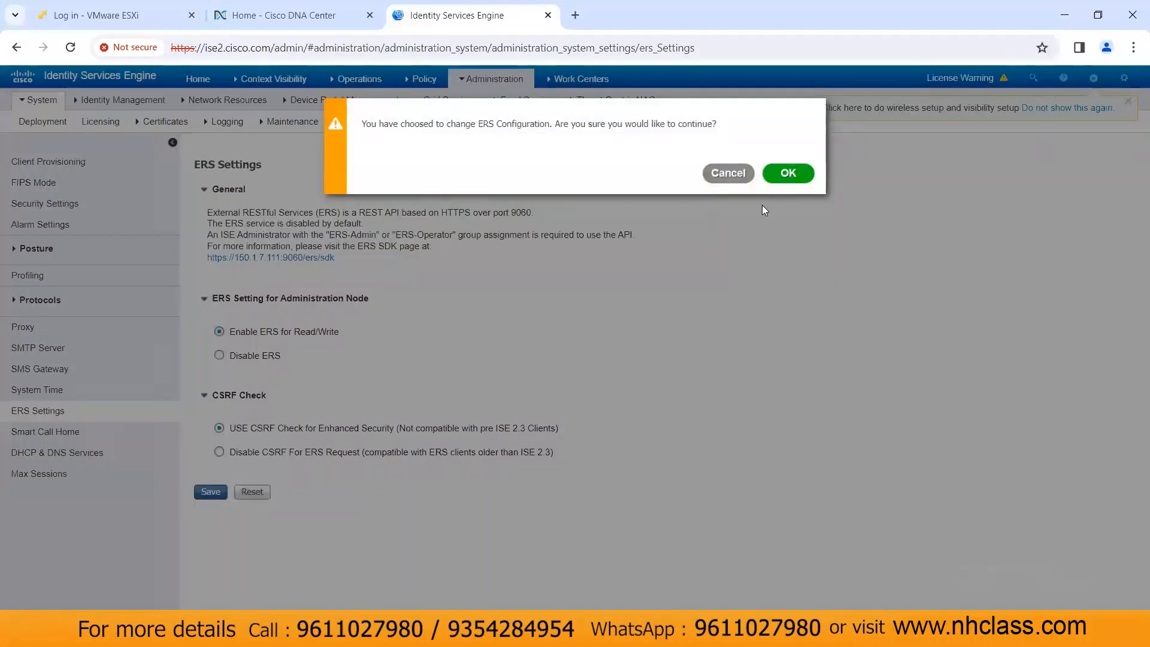
click(788, 173)
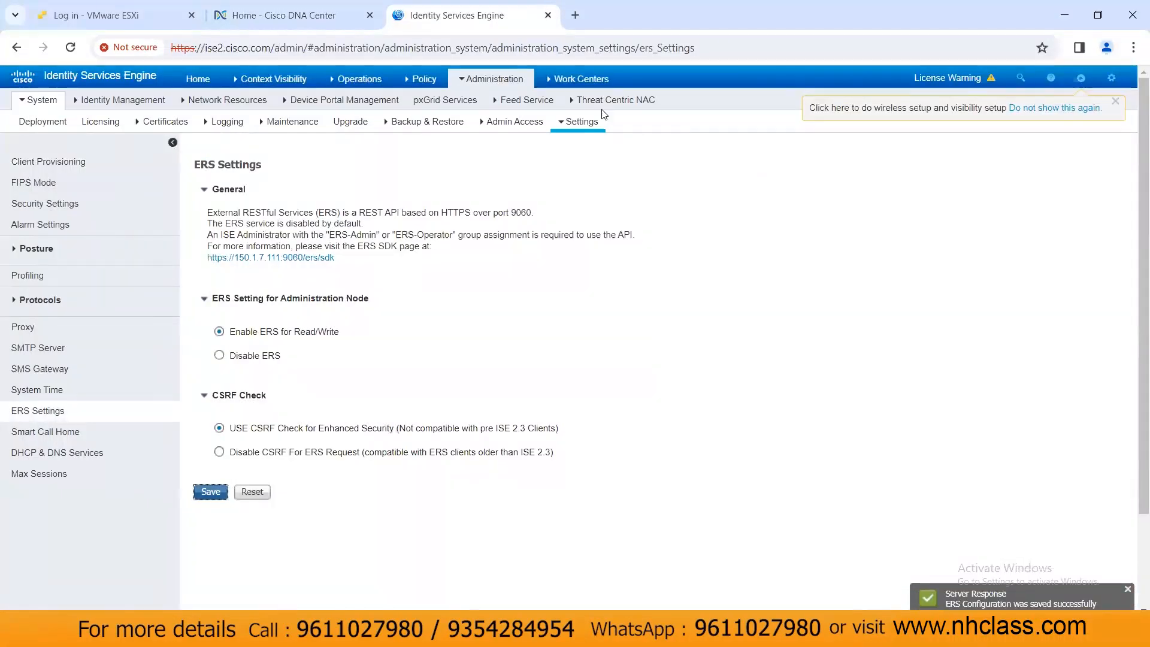
click(514, 82)
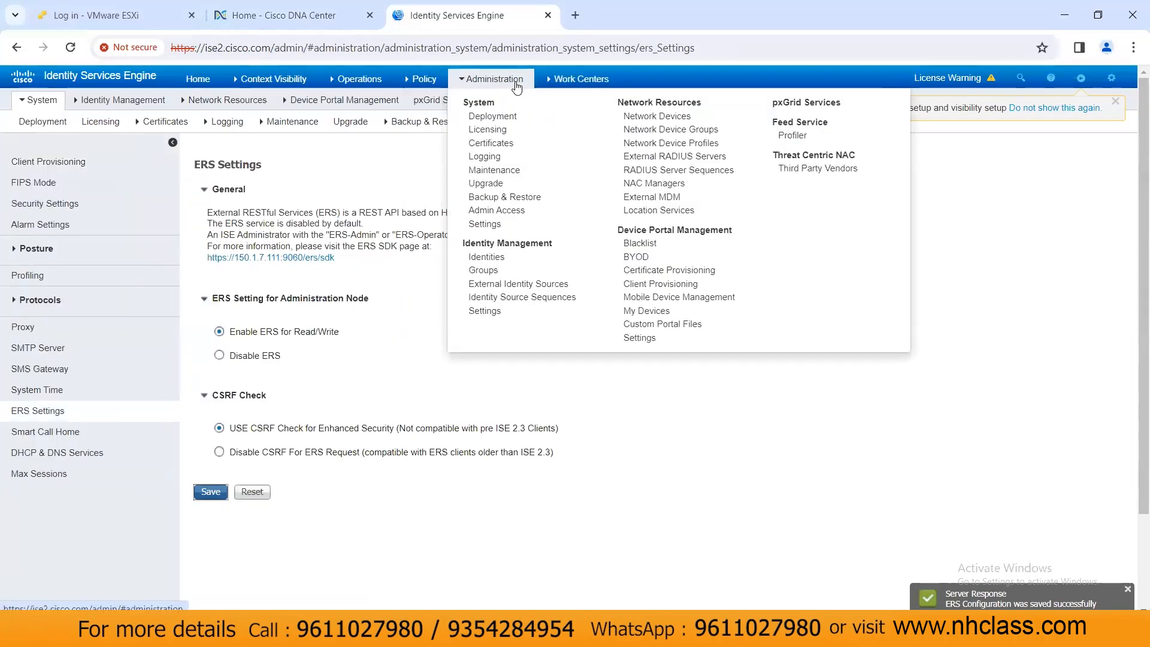
Step: Add network device DNAC at 150.1.7.115/32 with RADIUS authentication enabled
click(647, 118)
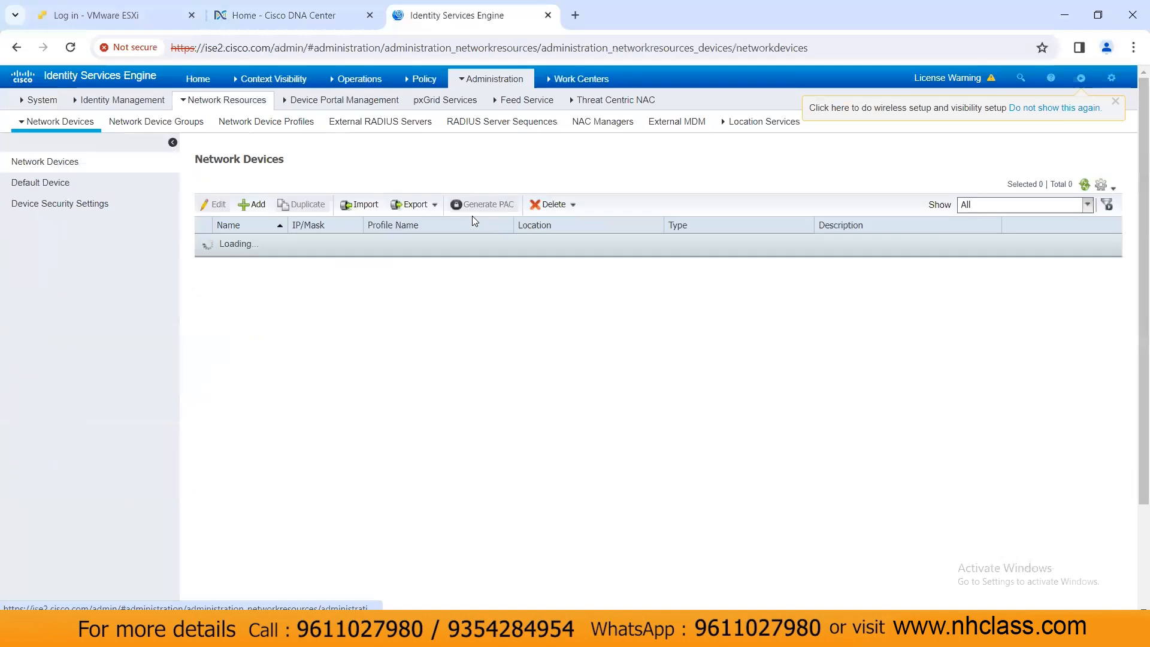
click(254, 204)
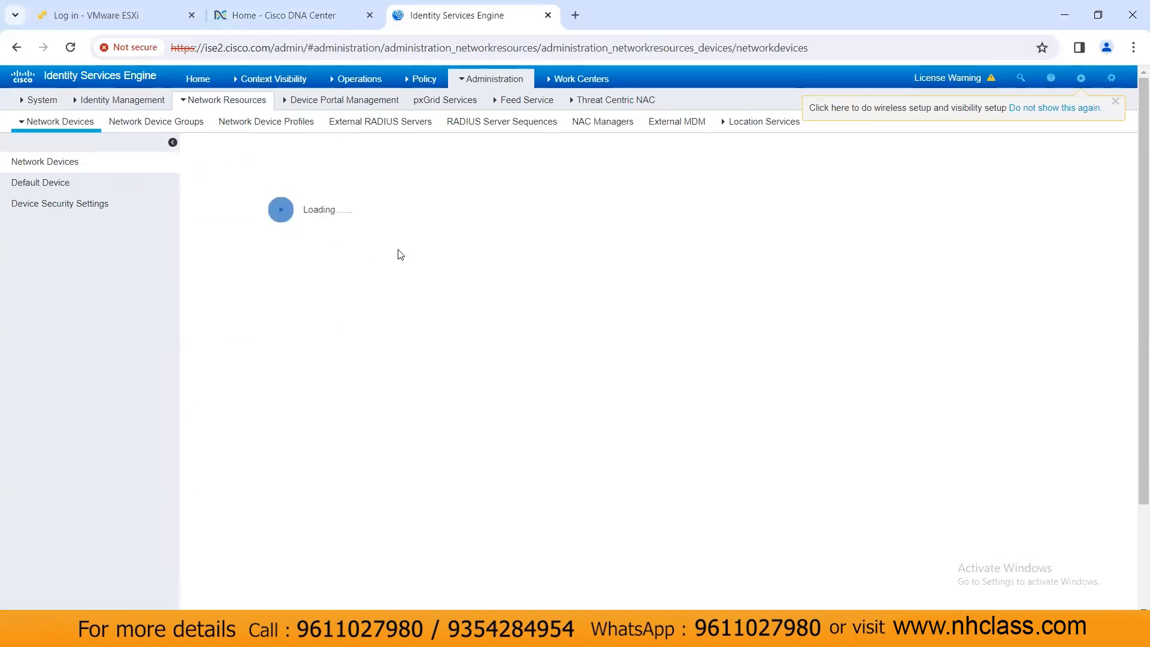
text(DNAC)
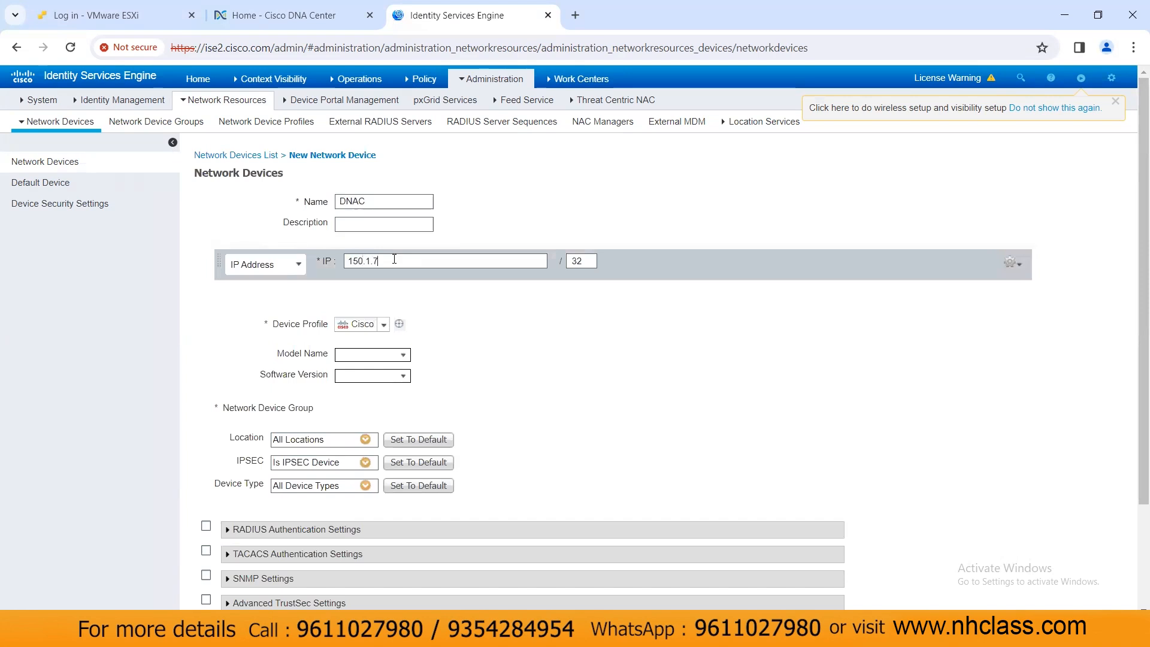
click(206, 526)
scroll(385, 497, down, 4)
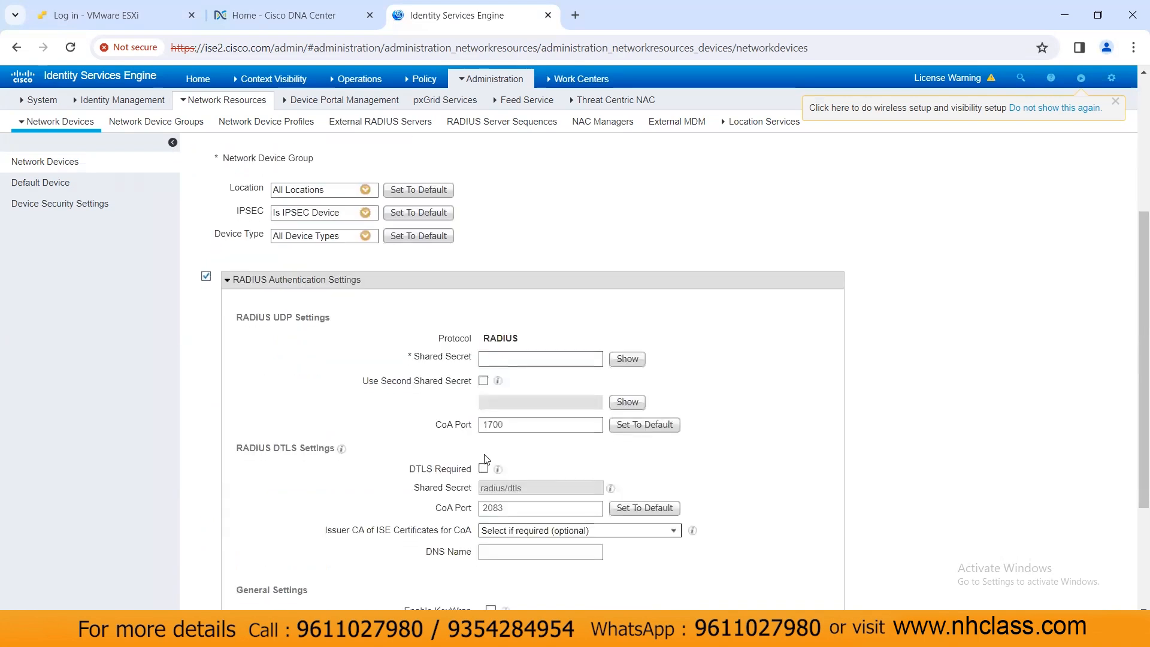
Step: Enter and verify the RADIUS shared secret, then submit the DNAC device
click(487, 359)
text(cisco)
click(625, 359)
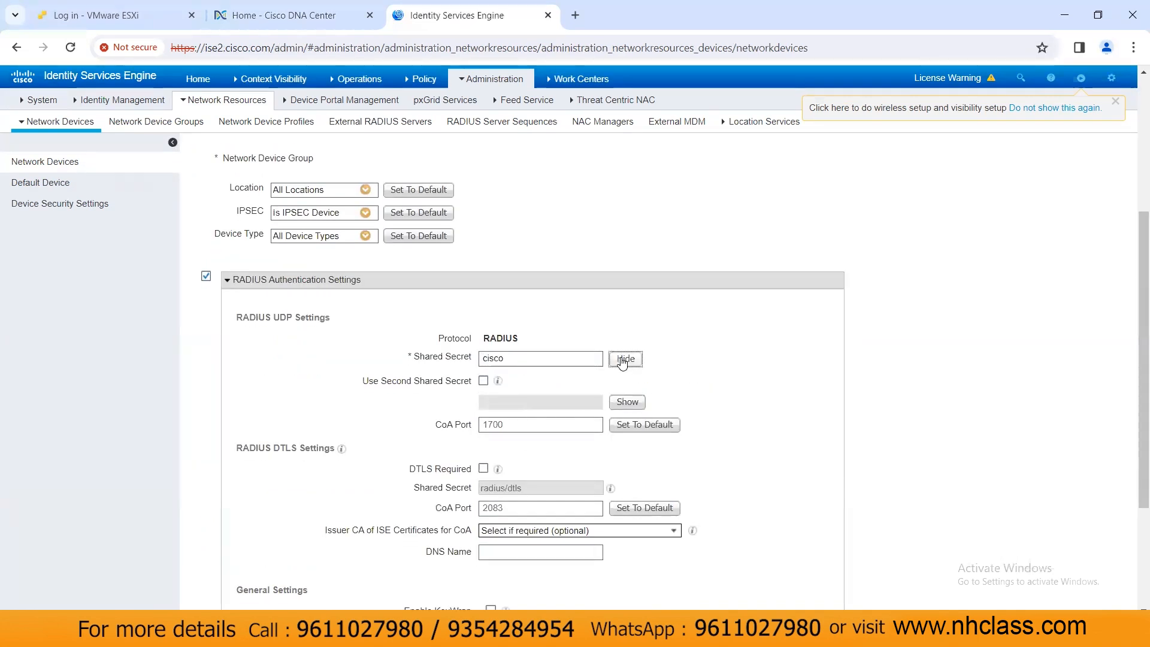
scroll(248, 525, down, 3)
click(211, 608)
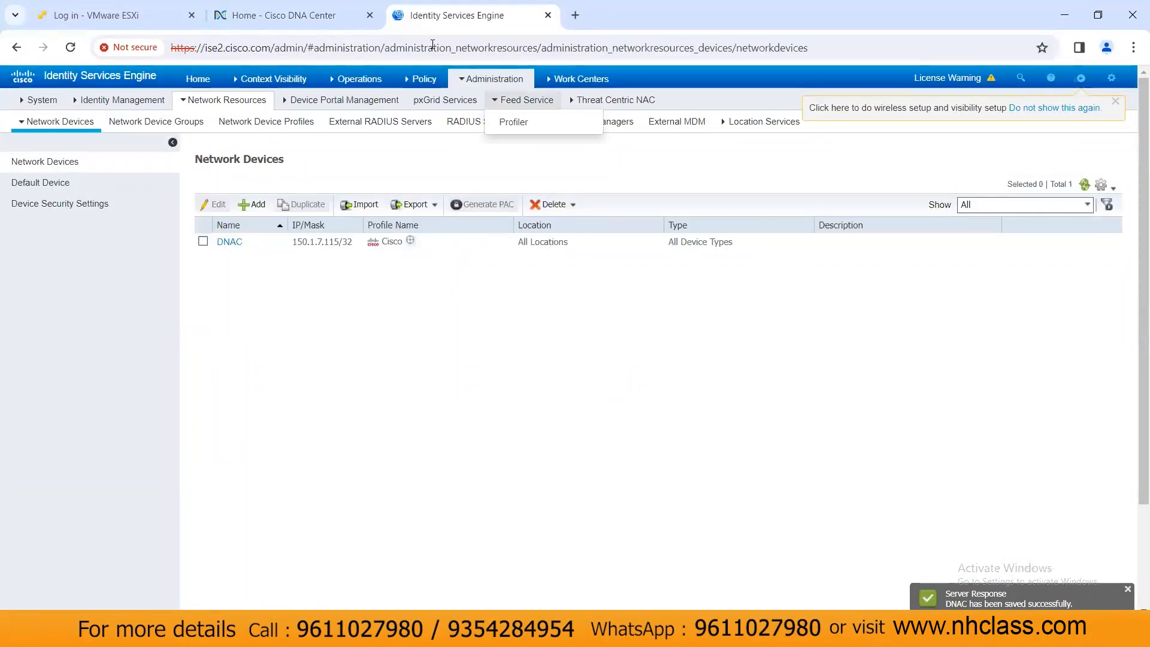
click(493, 79)
click(300, 15)
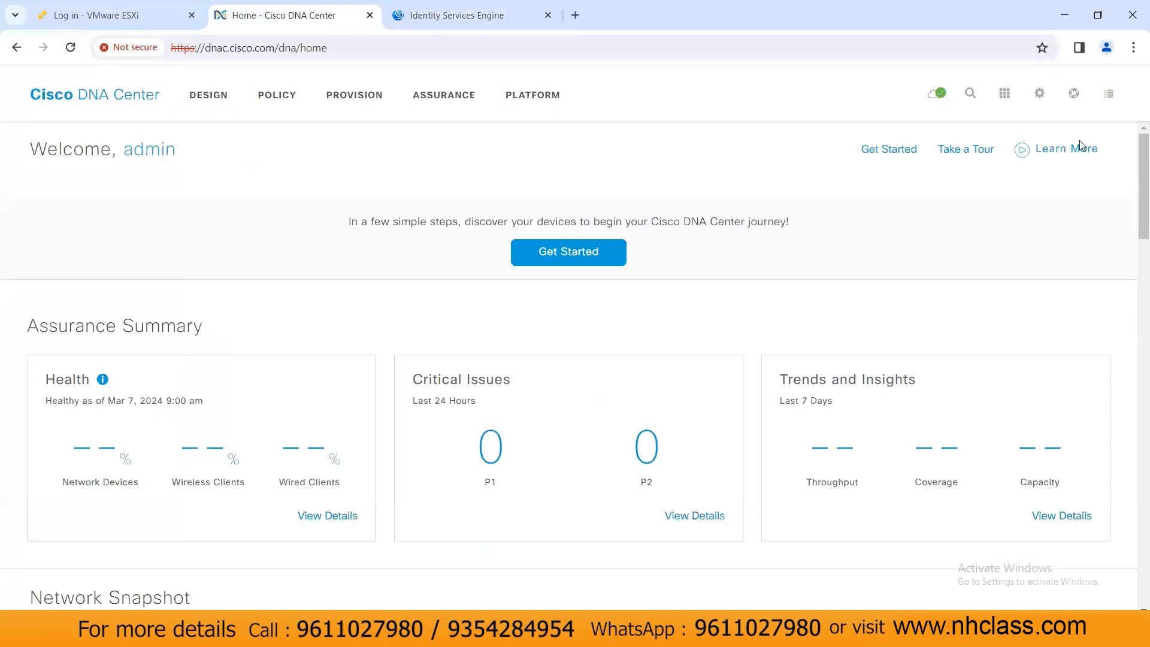
Step: Go to the Authentication and Policy Servers page in DNA Center system settings
click(1040, 94)
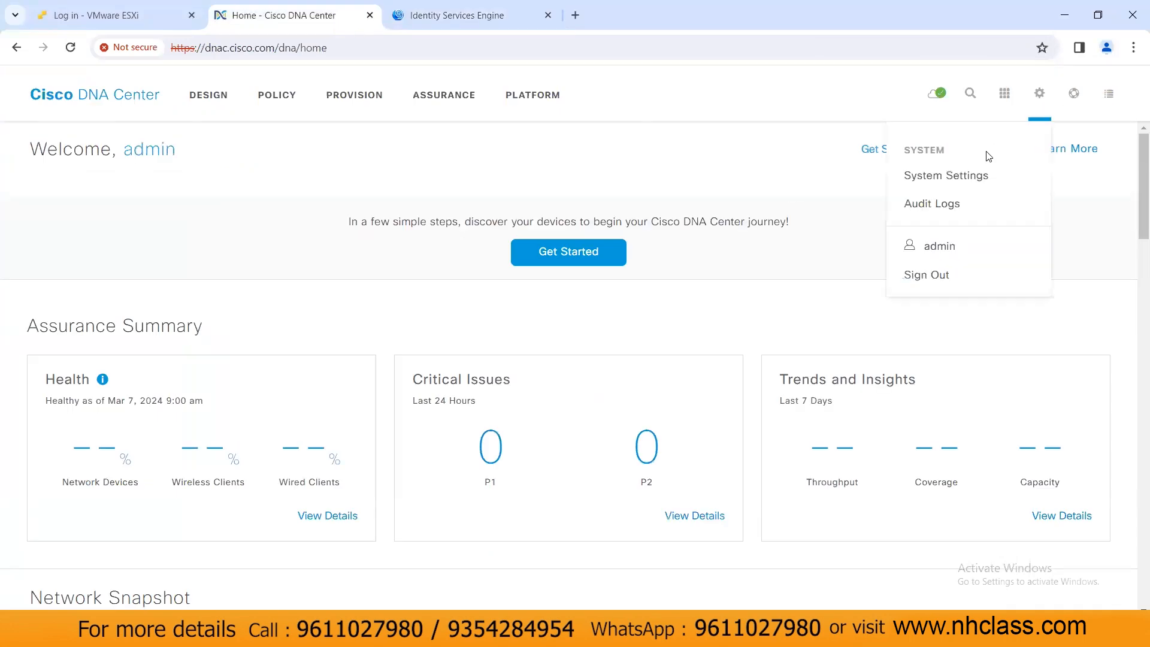
click(963, 180)
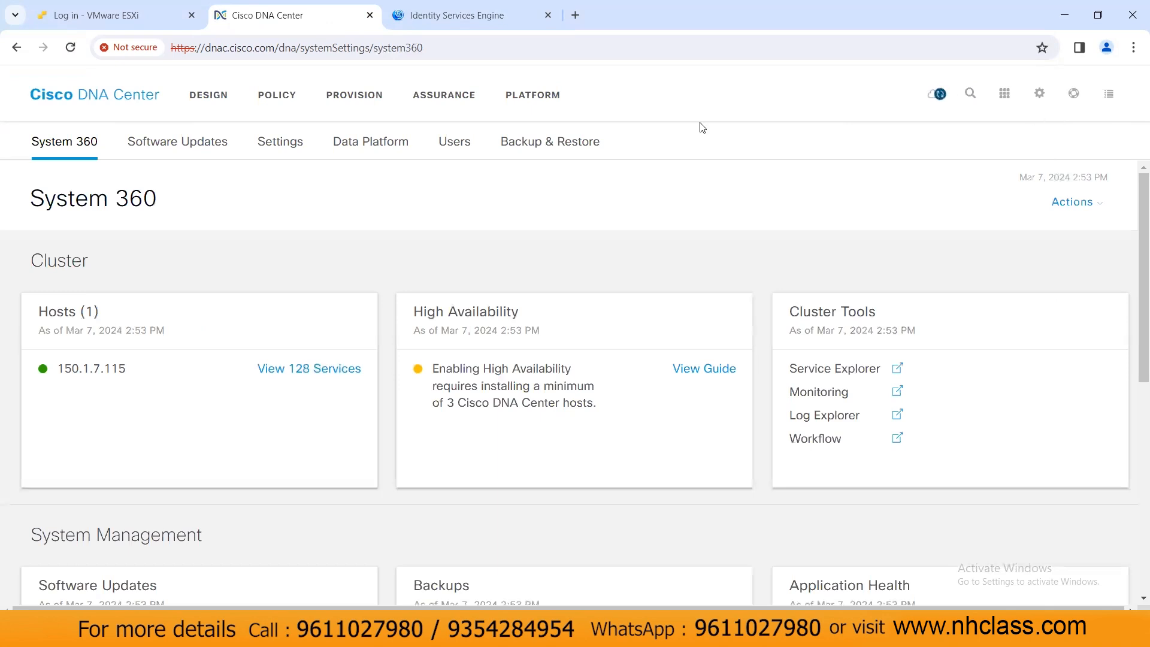
click(274, 146)
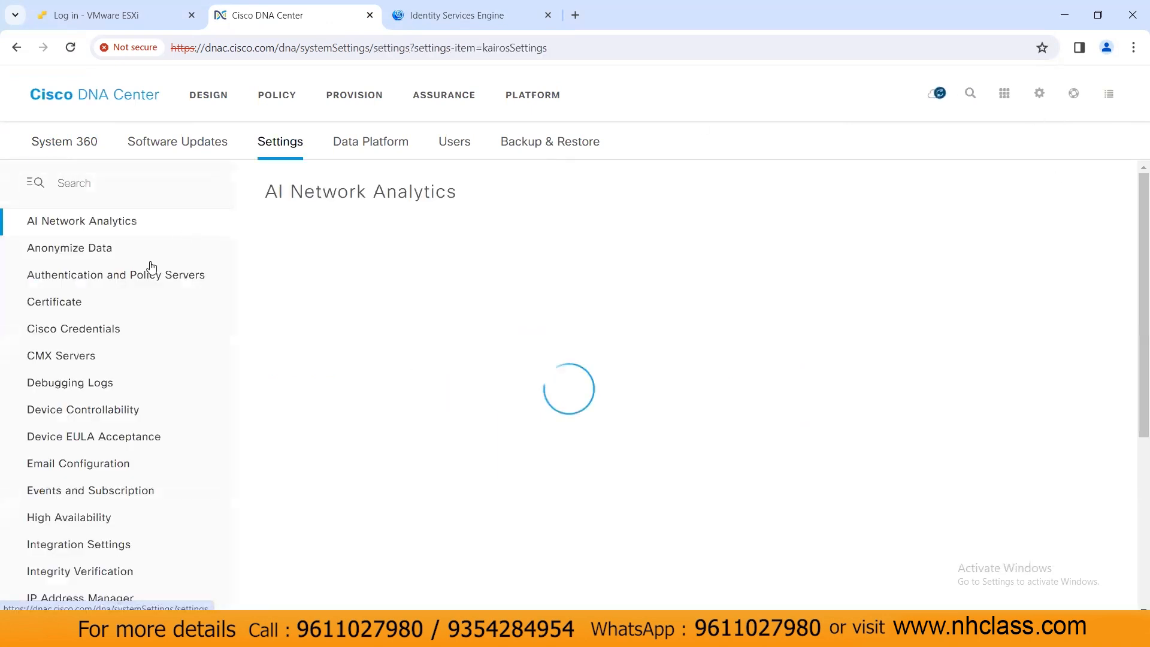
click(185, 277)
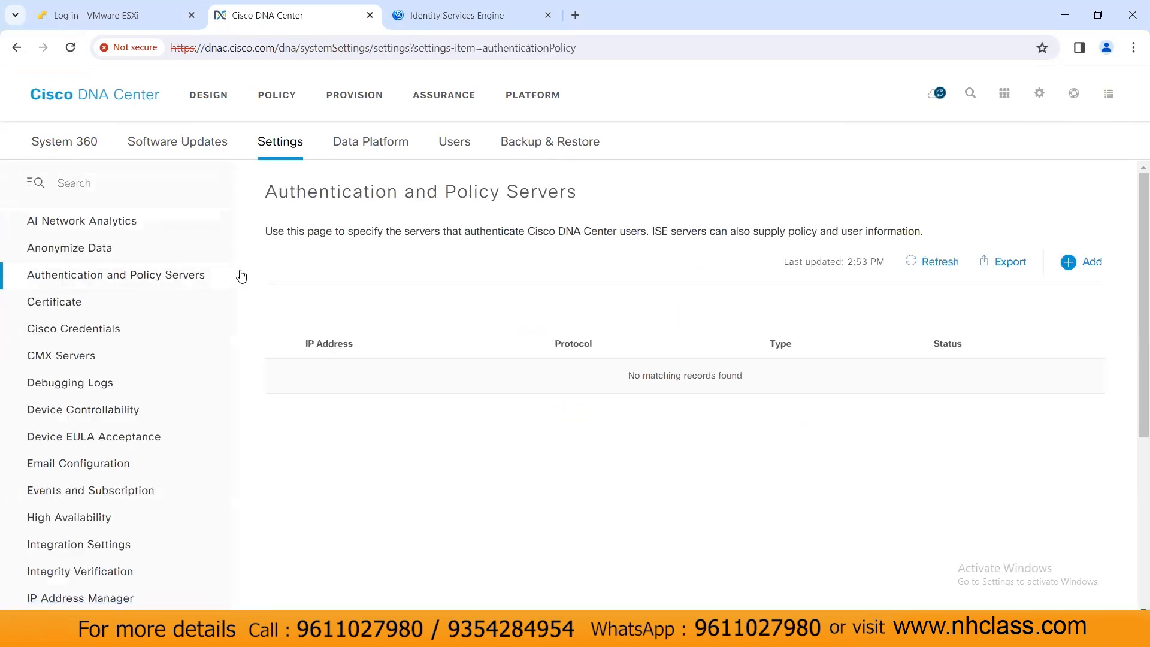
Step: Add an AAA server at 150.1.7.111 and enter its shared secret
click(1076, 264)
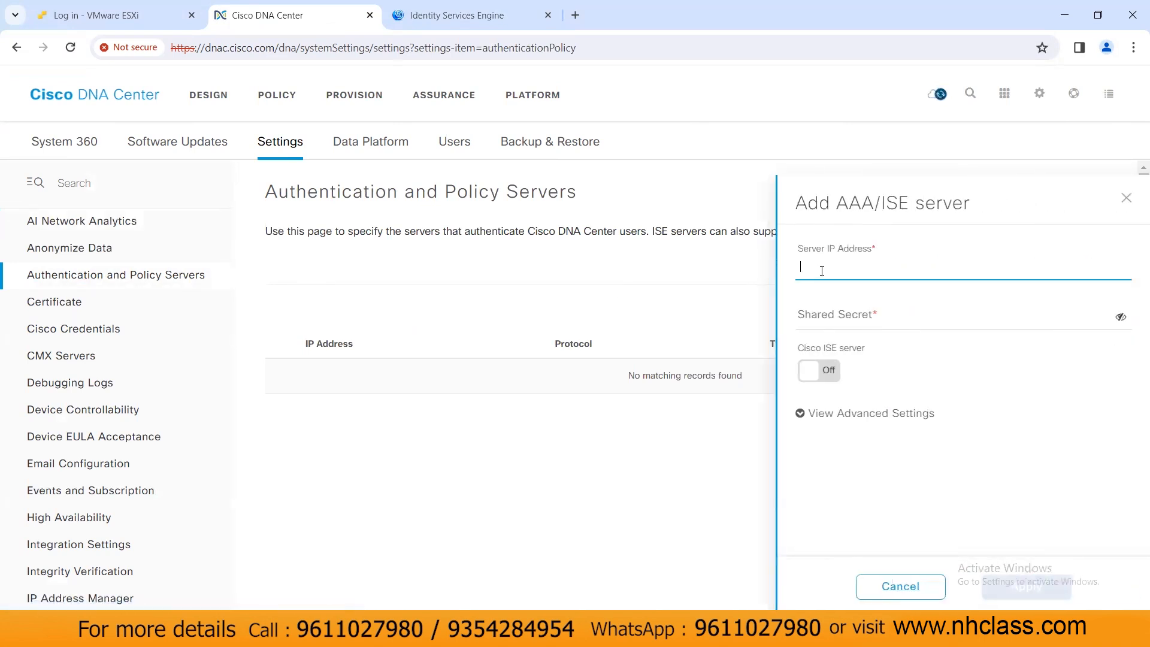
text(150.1)
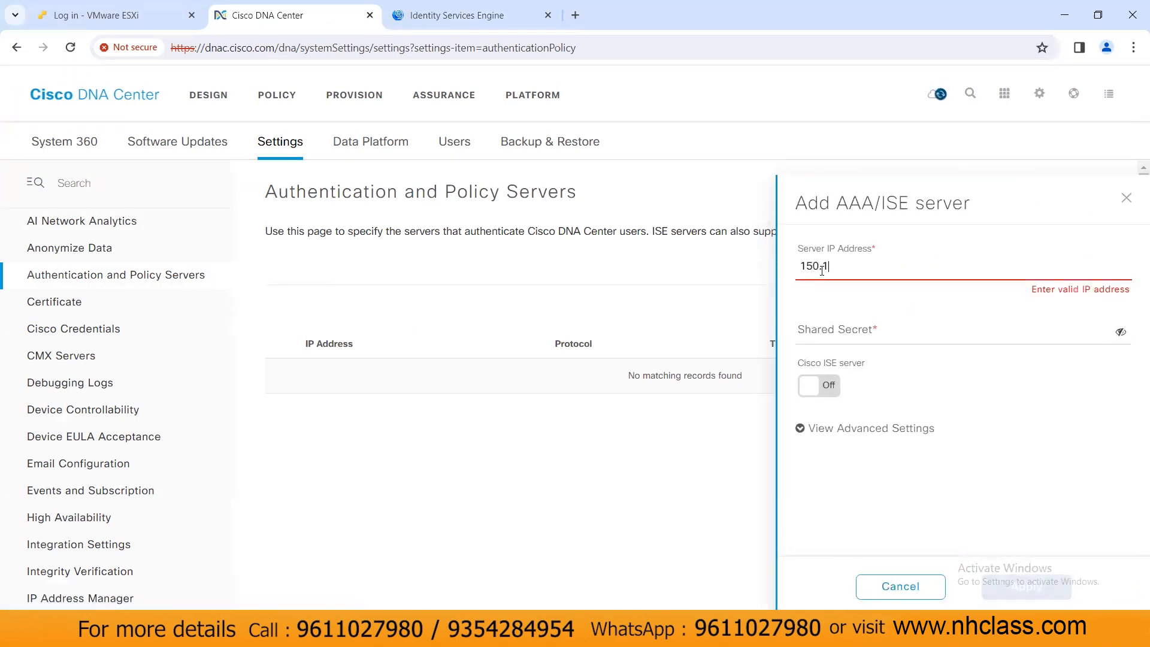
text(.7.111)
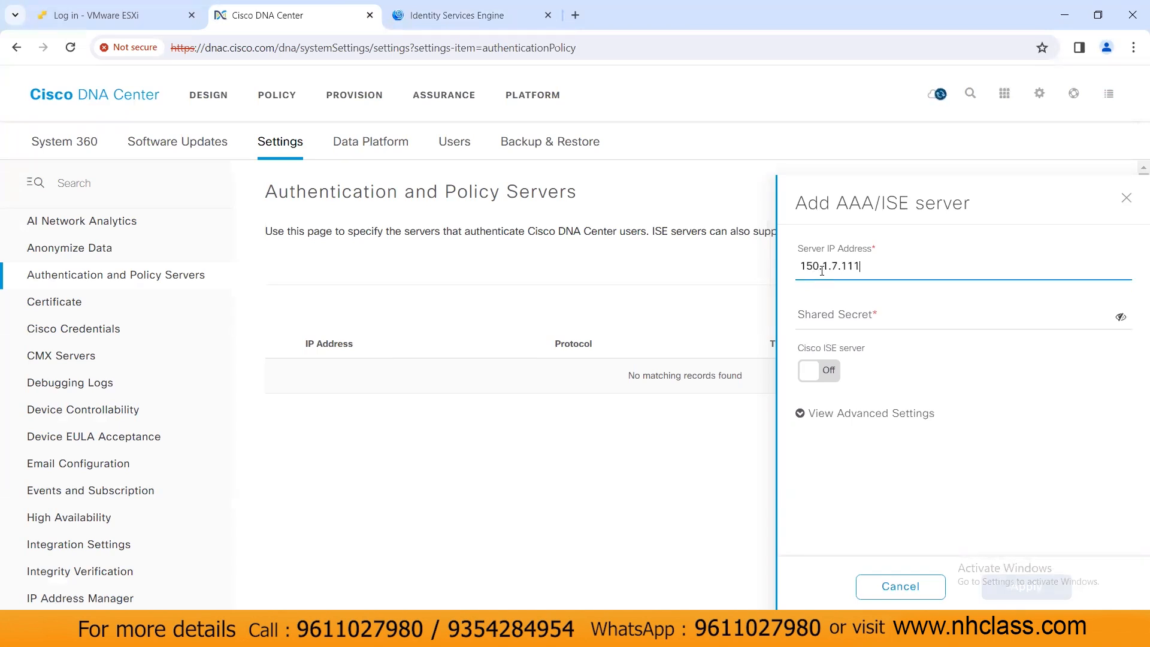
click(859, 320)
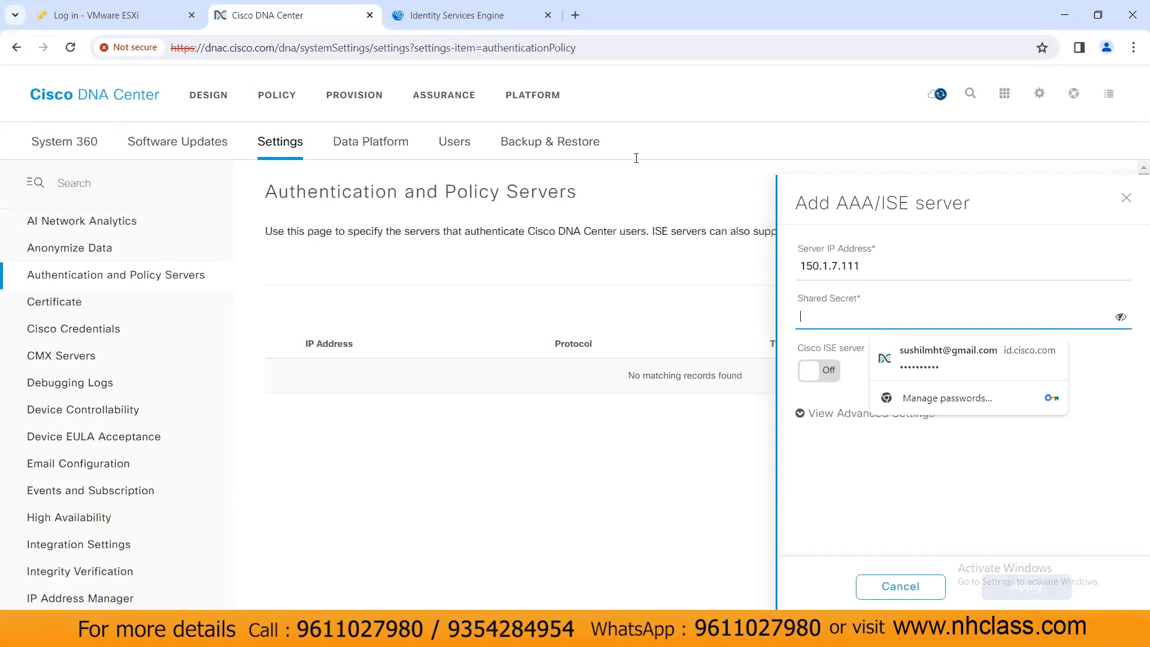
click(435, 18)
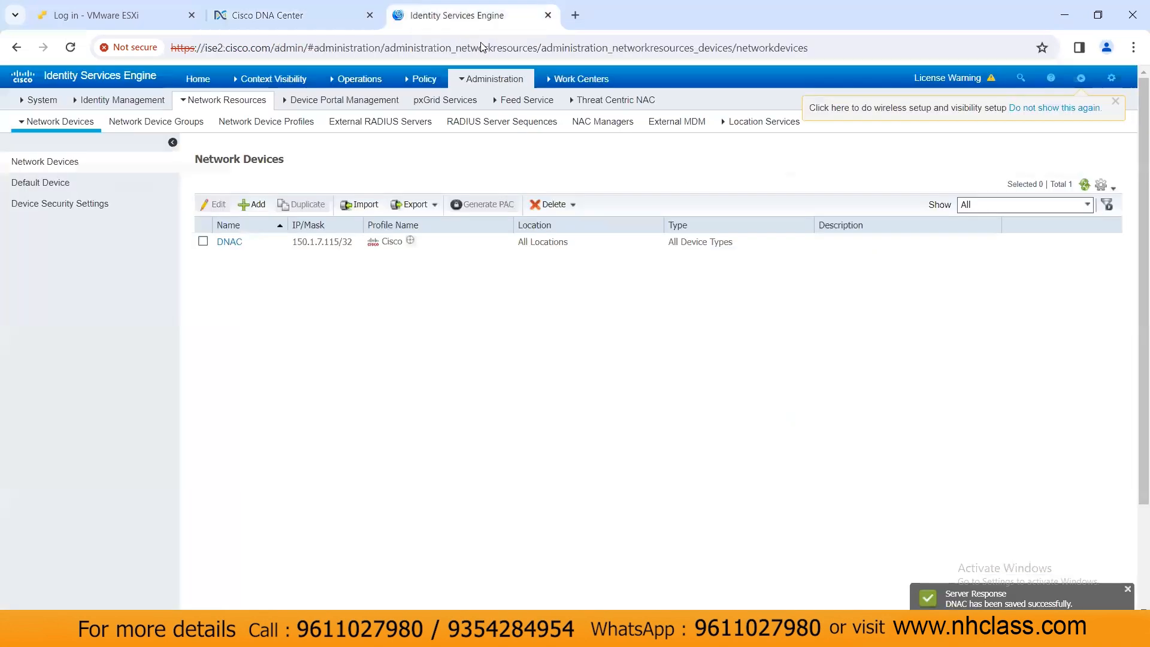
click(297, 7)
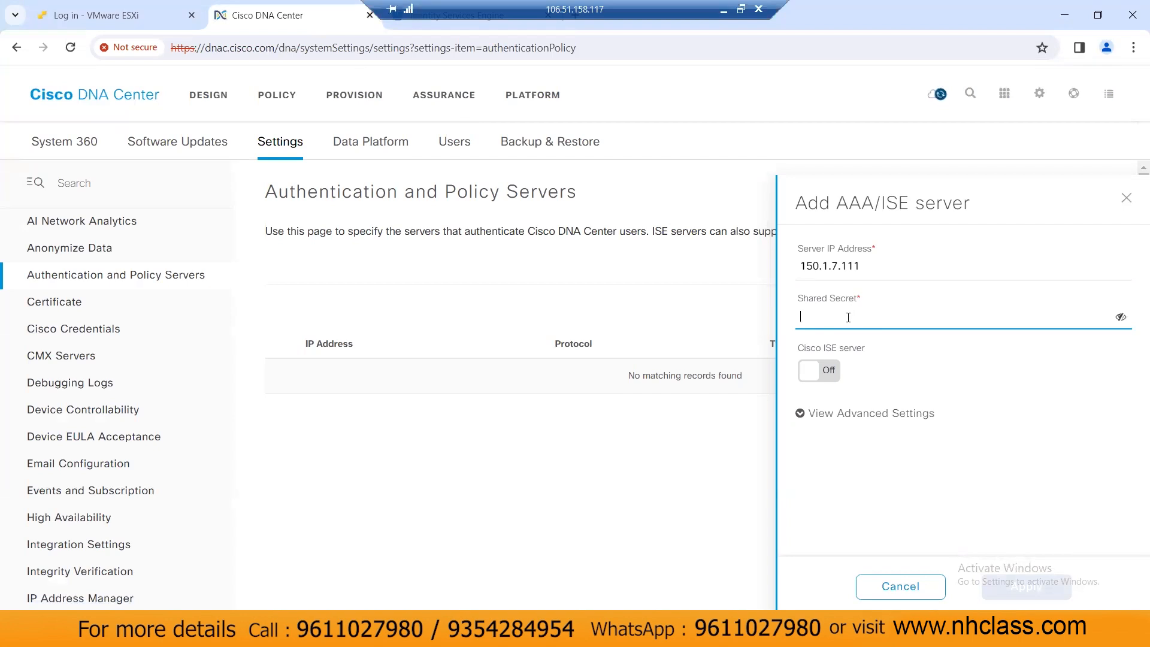
text(cisco)
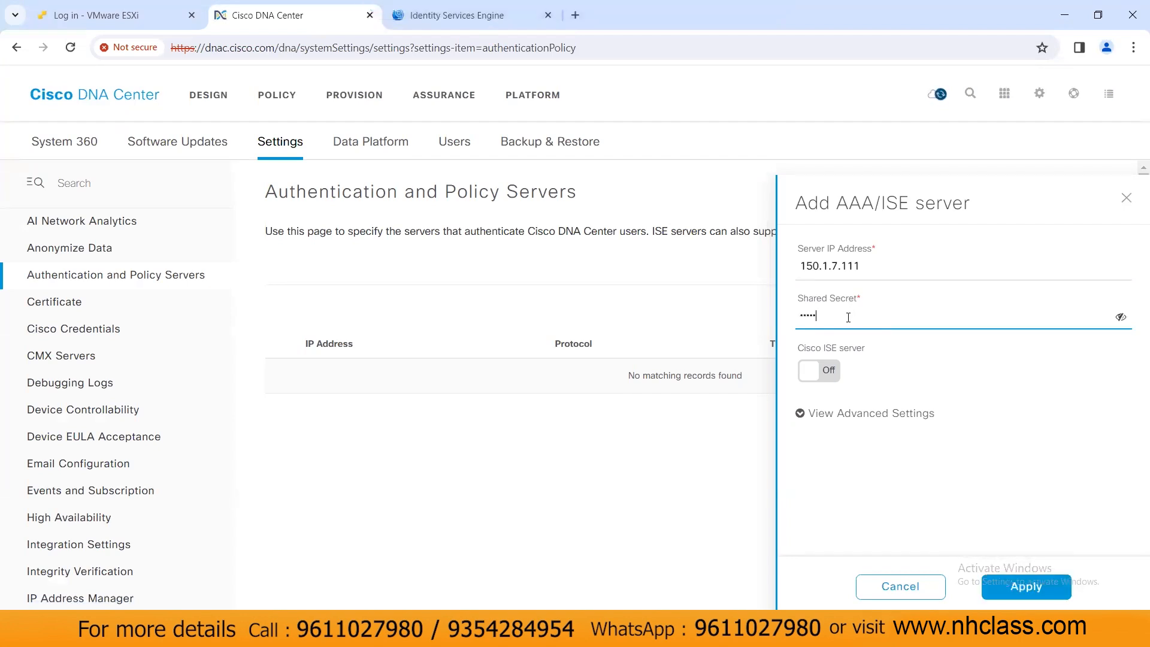
Step: Turn on Cisco ISE server and enter the ISE admin username and password
click(828, 382)
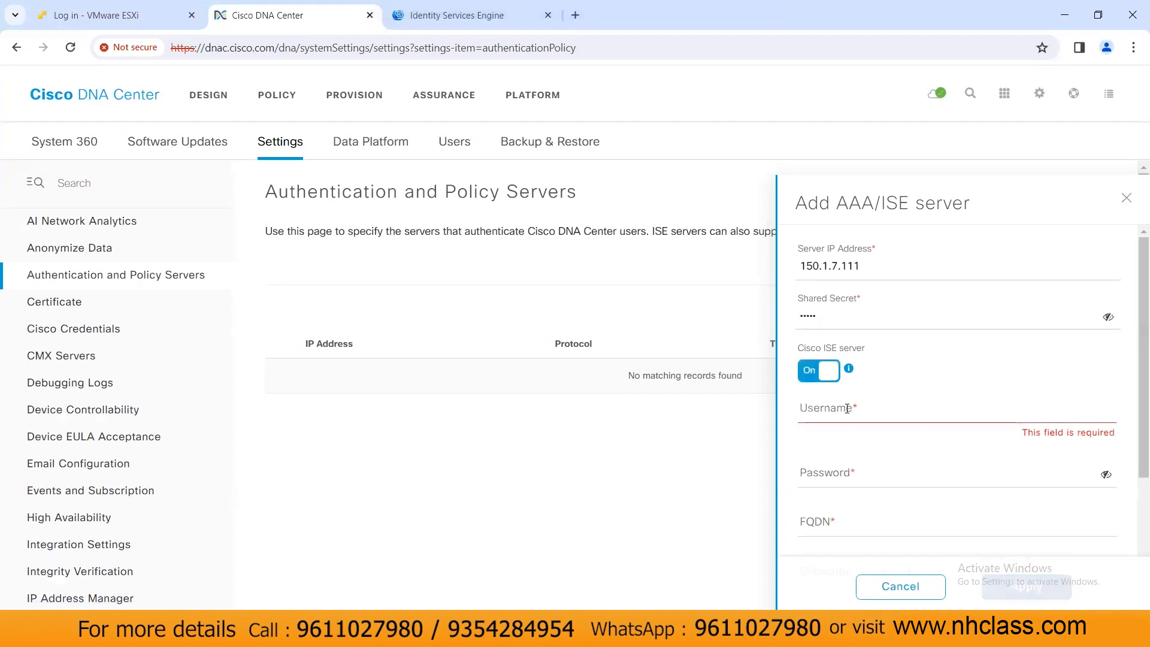
click(848, 411)
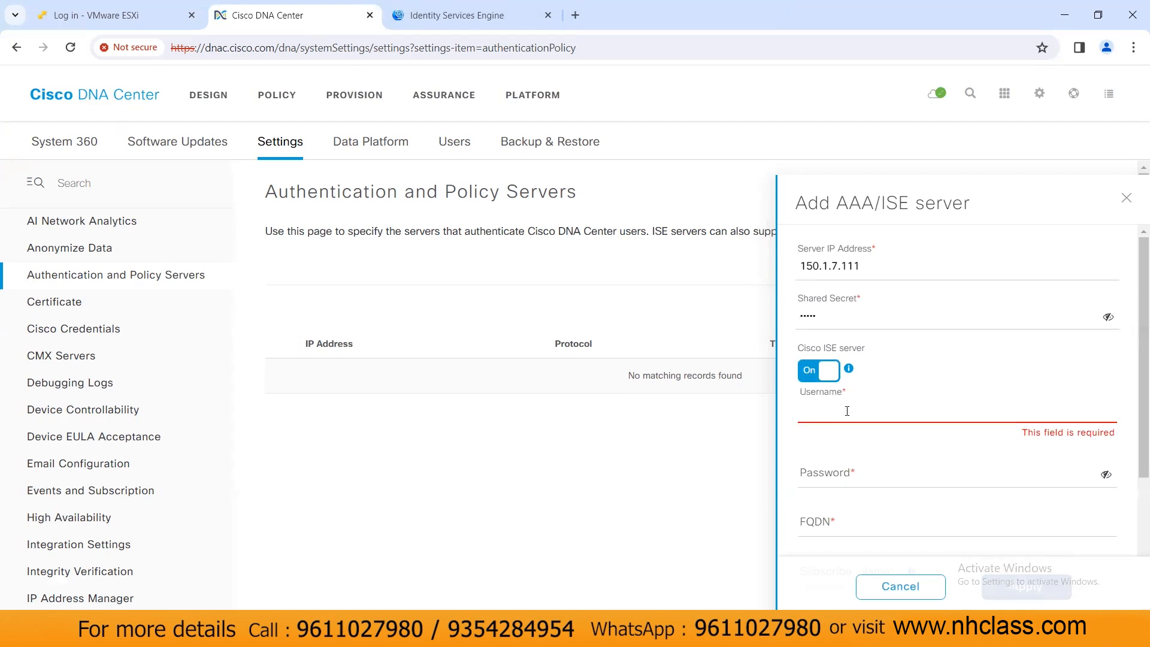
text(admin)
key(Tab)
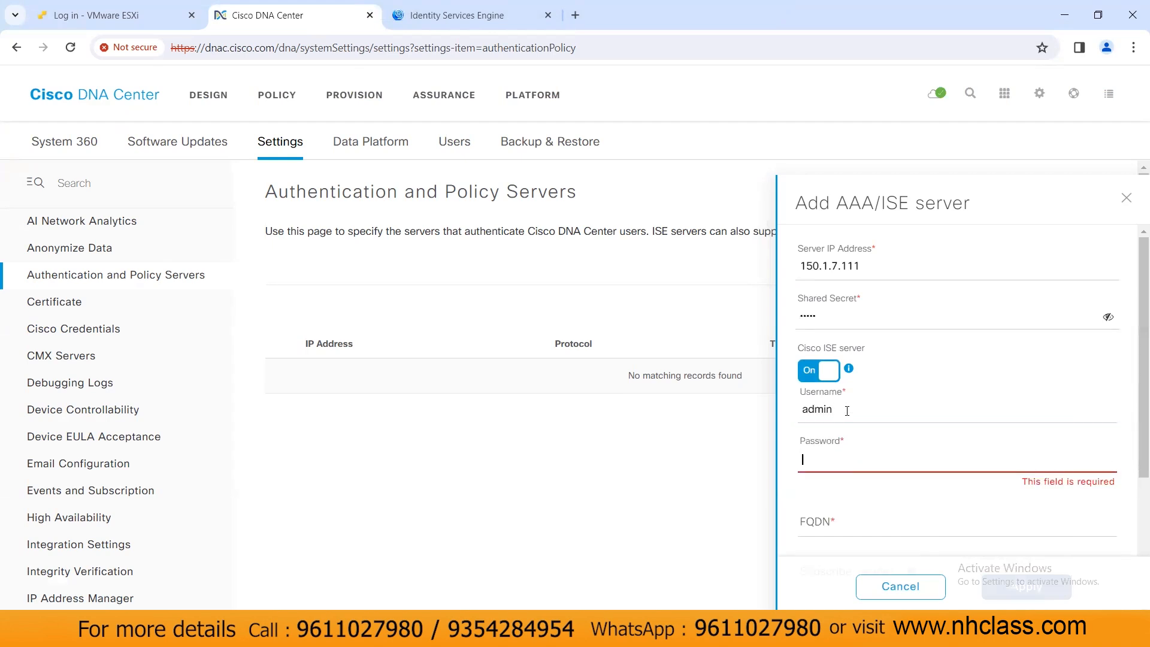
text(C)
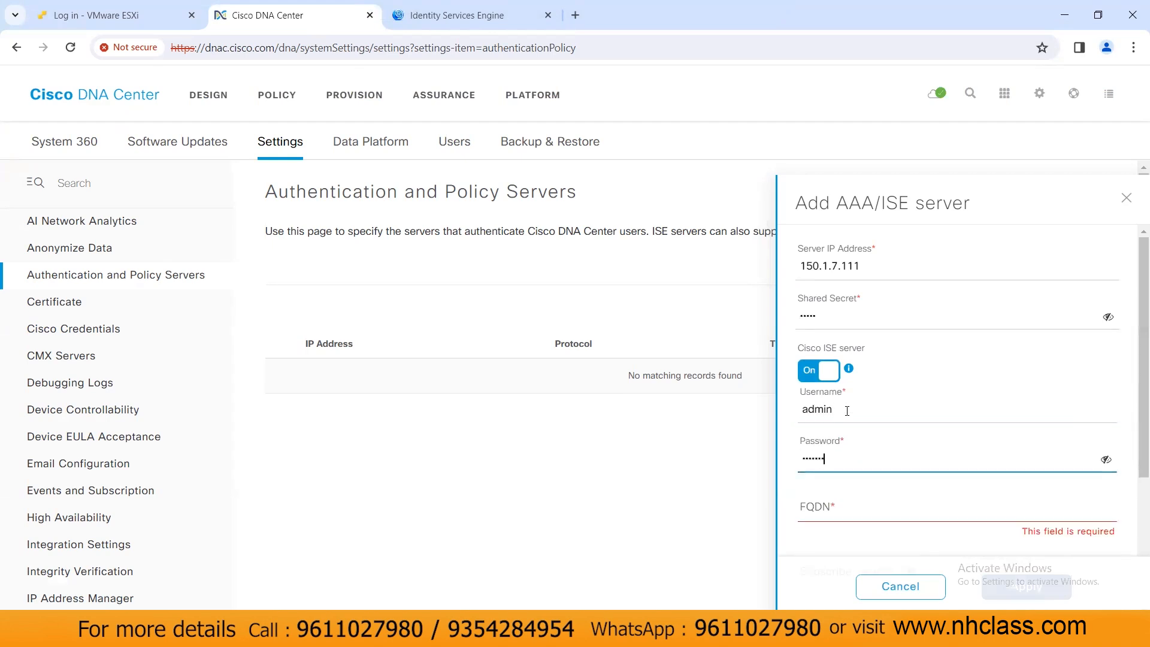
Step: Set FQDN ise2.cisco.com and subscriber name DNAC, then apply
click(850, 514)
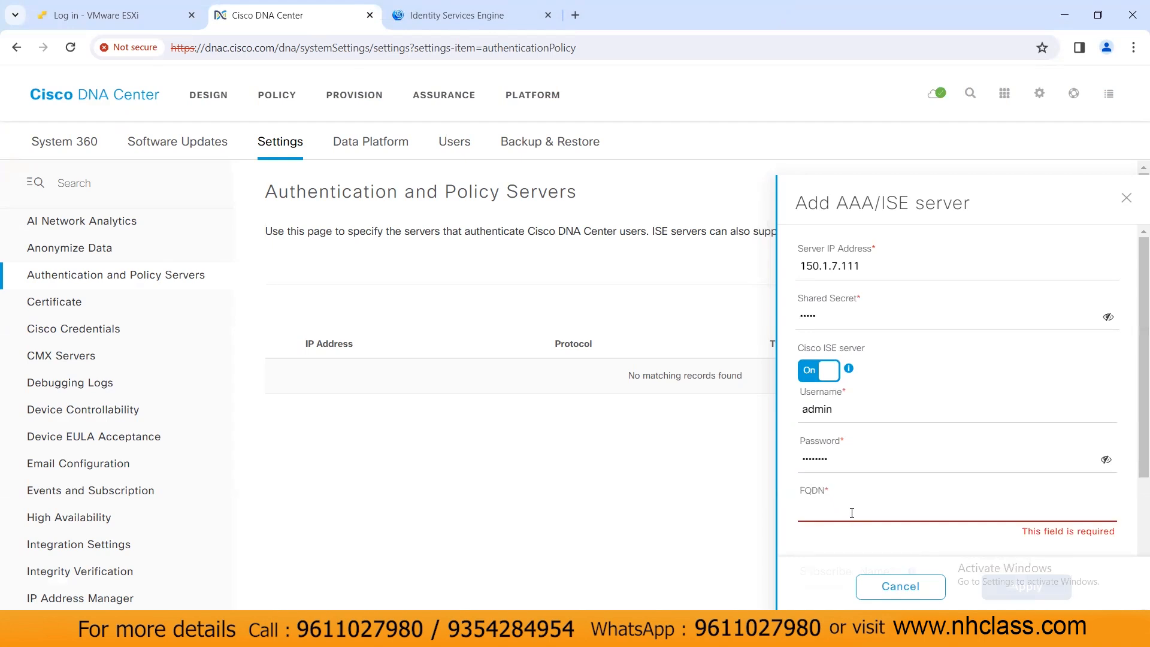
text(ise2.cisco.com)
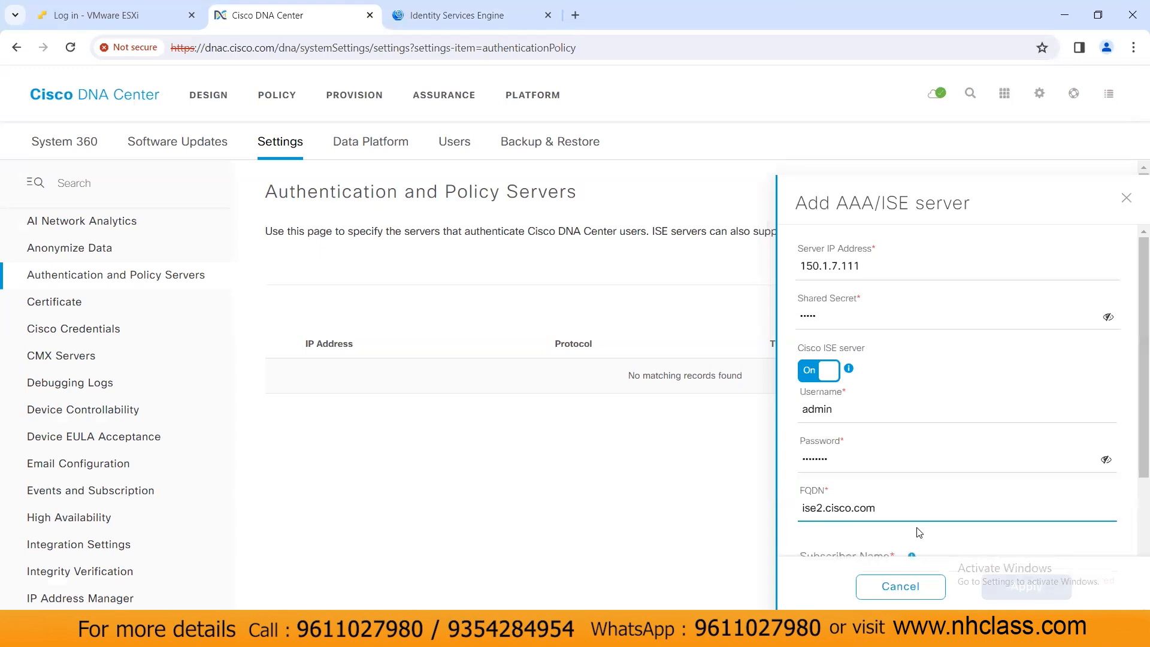
scroll(919, 532, down, 2)
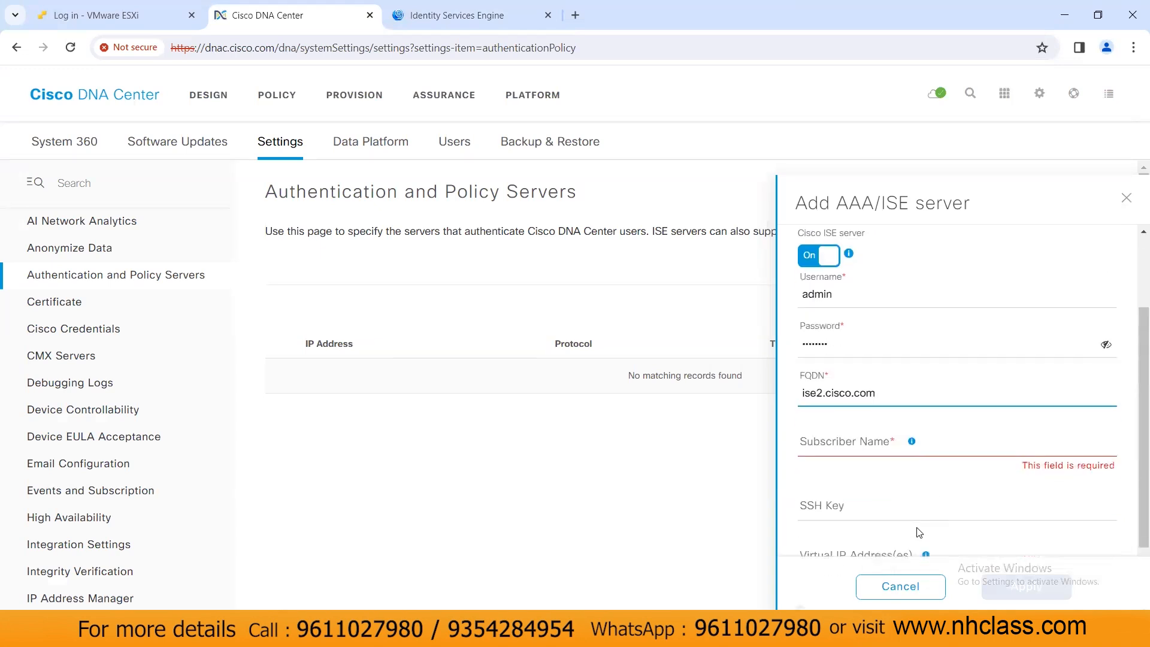
click(856, 445)
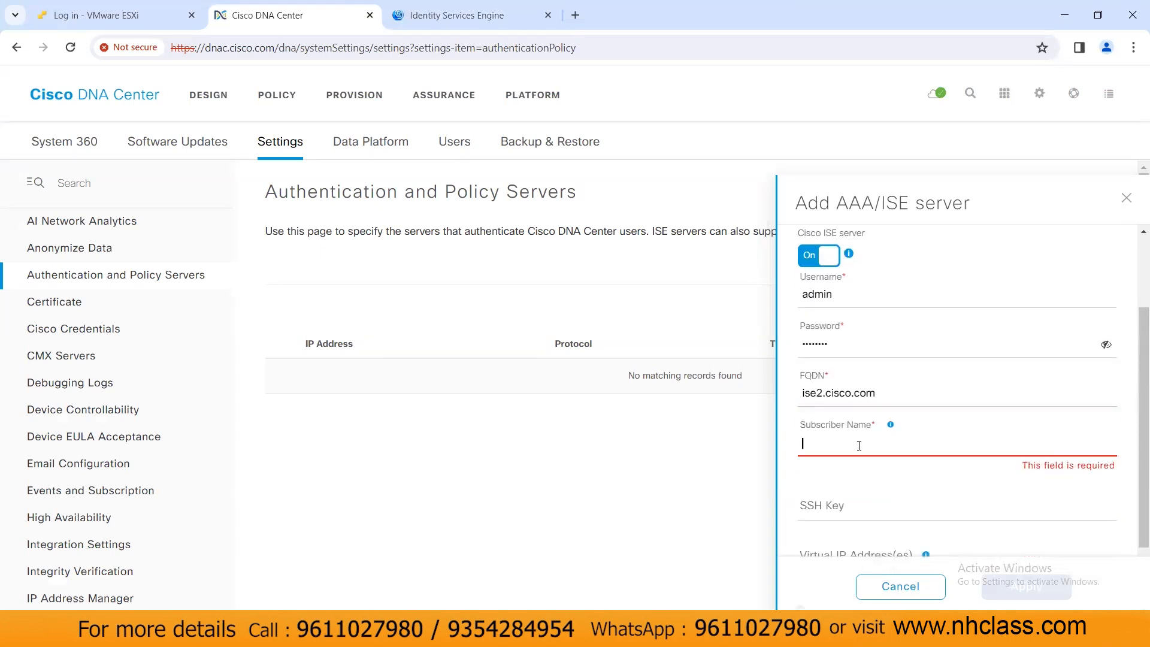
text(DNAC)
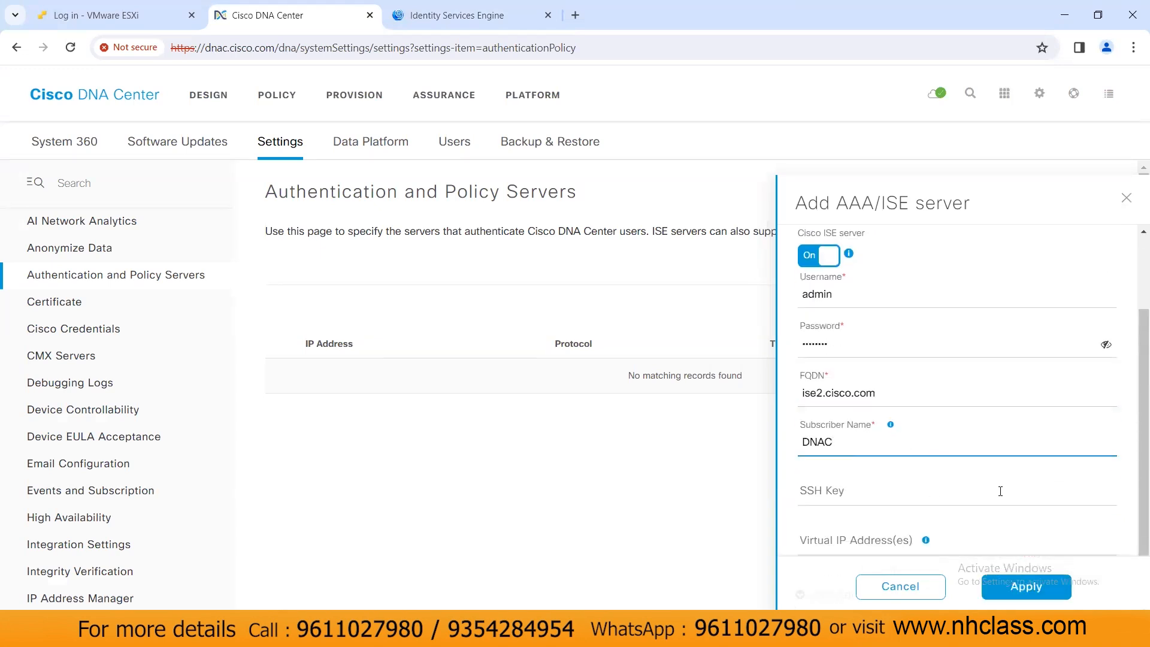
click(1025, 586)
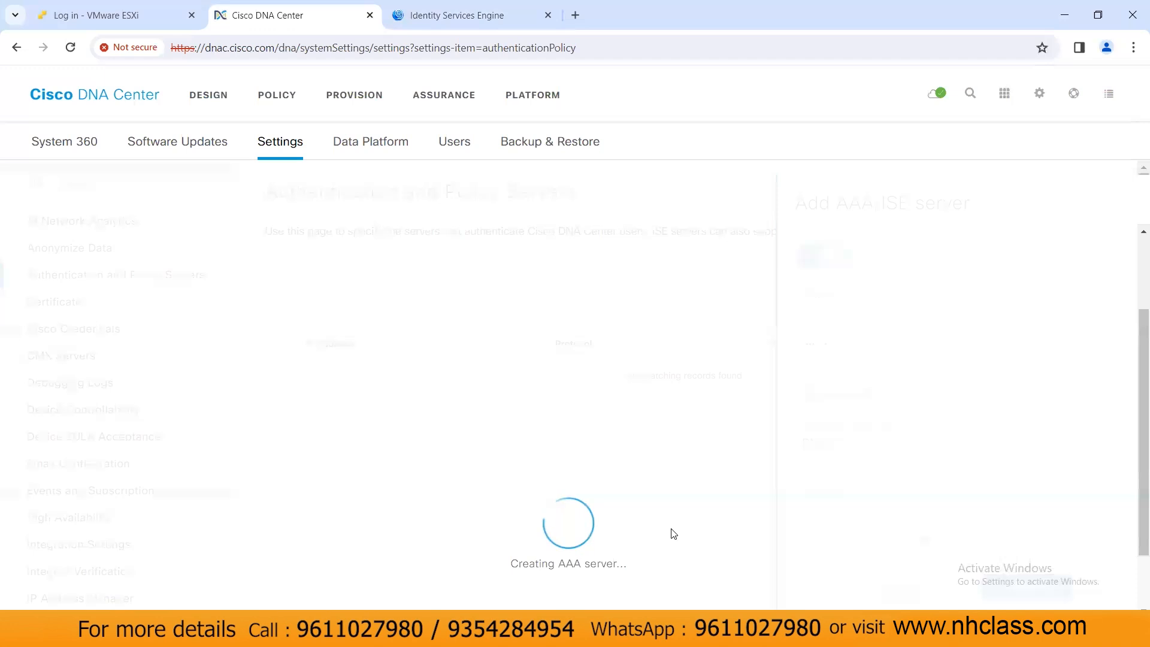
click(481, 21)
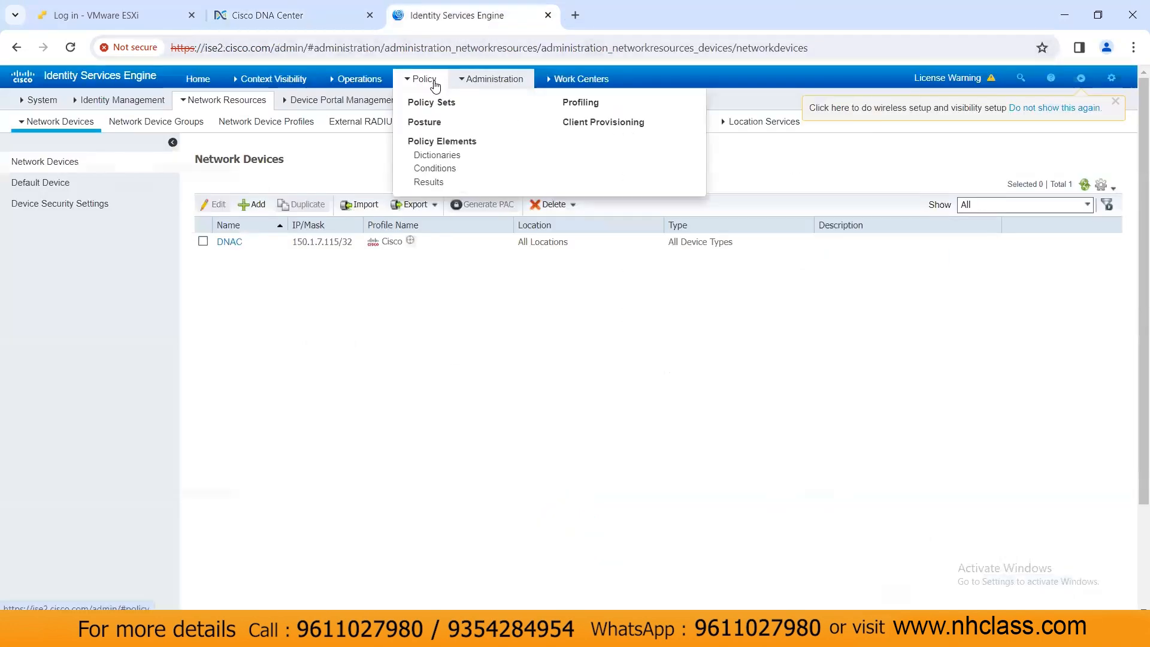
Step: Open the ISE pxGrid Services client list while checking the AAA server creation progress
mouse_move(476, 88)
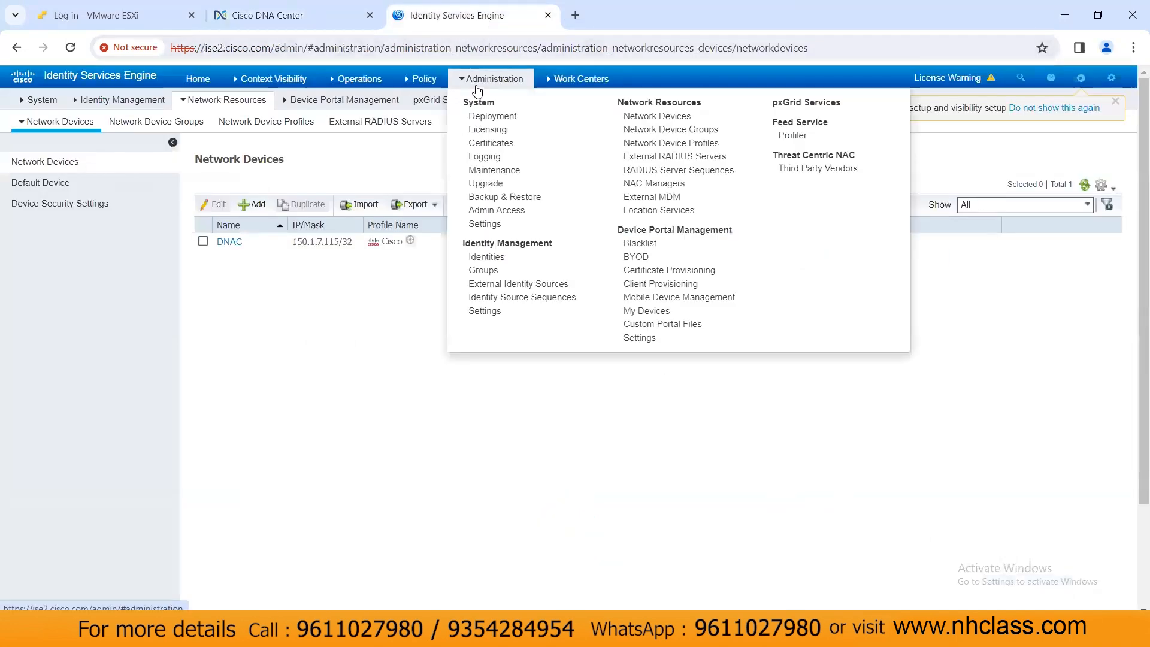
click(798, 107)
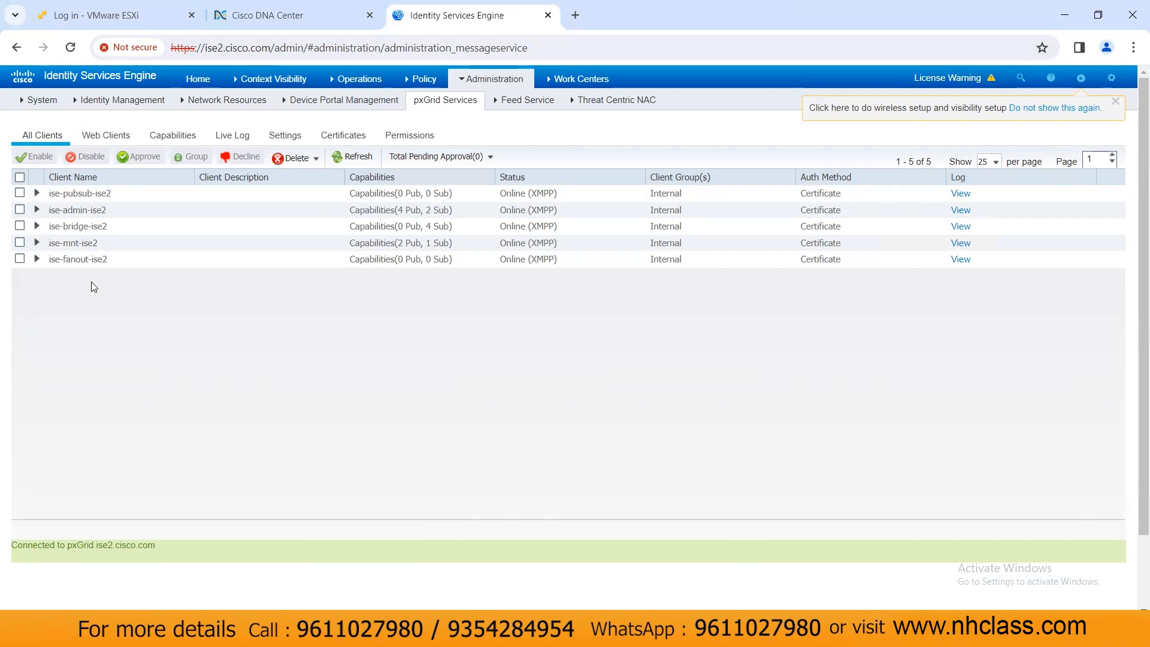
click(311, 22)
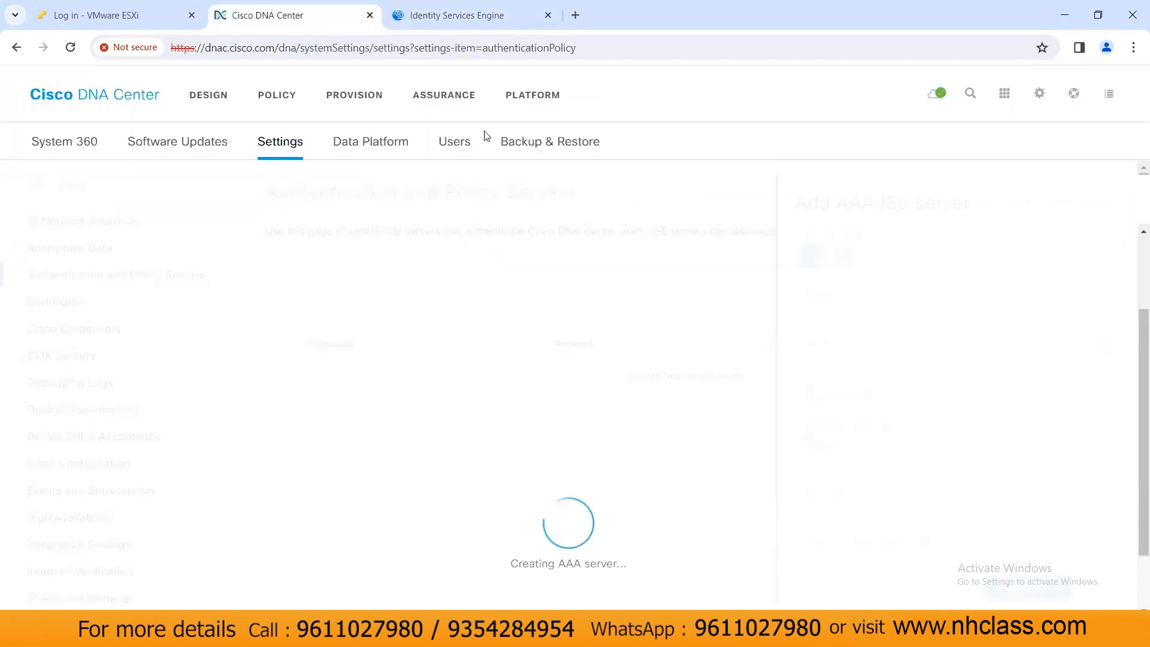
click(462, 17)
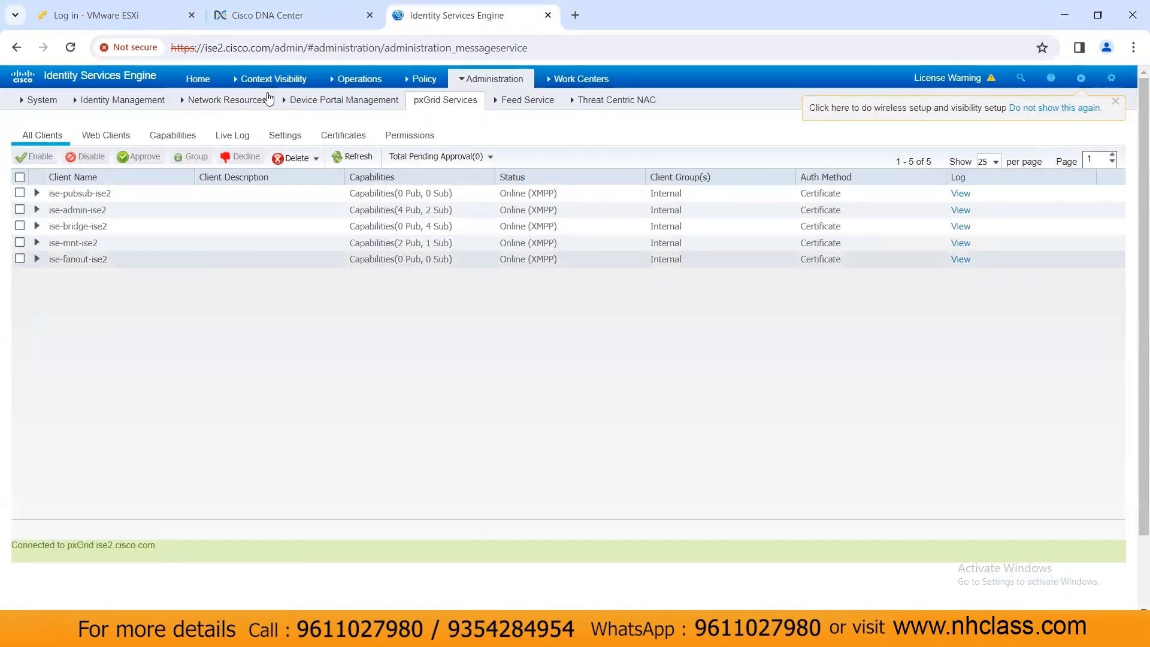
click(270, 15)
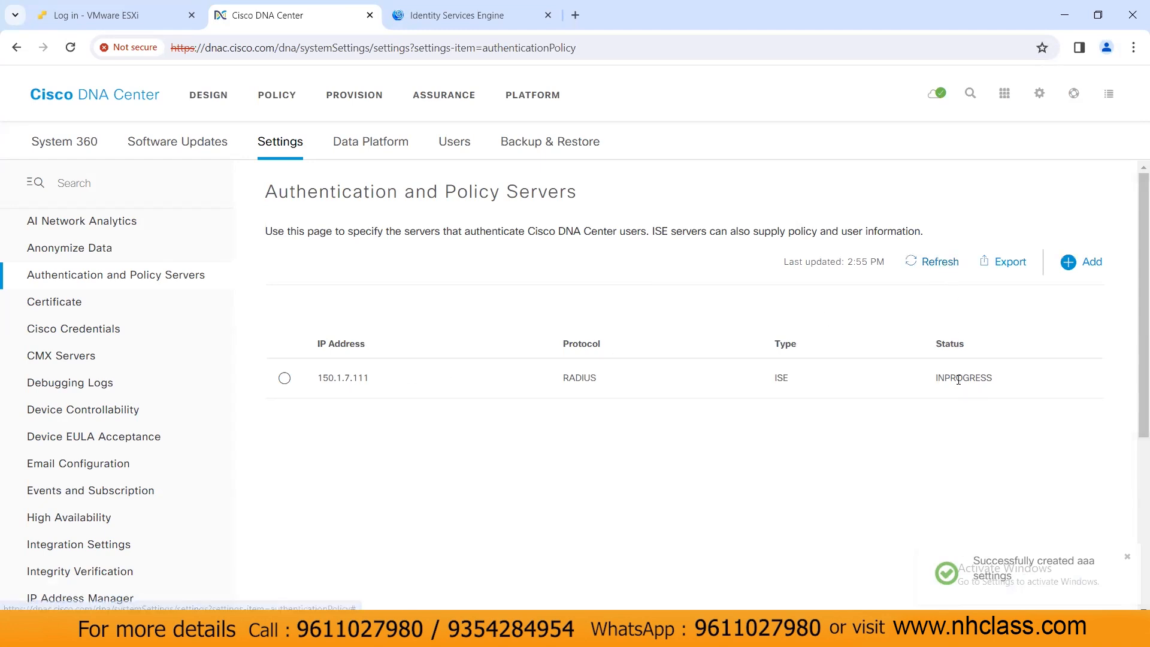
Step: Refresh the server and pxGrid client lists until 150.1.7.111 changes from INPROGRESS to ACTIVE
click(935, 263)
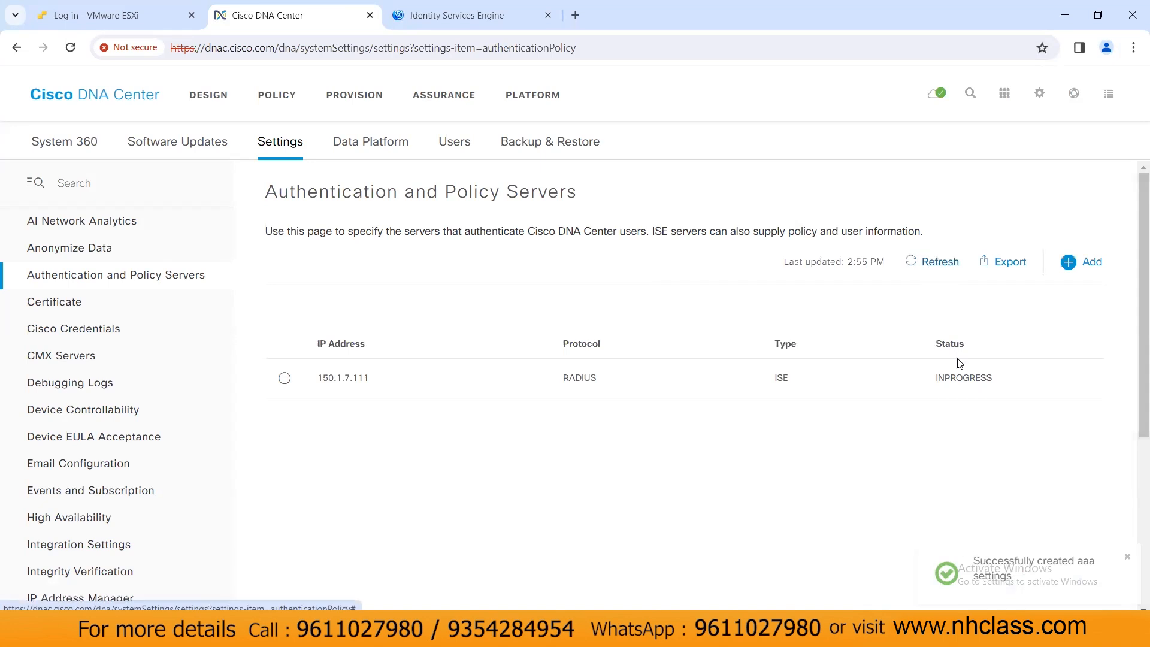
drag(941, 379, 998, 389)
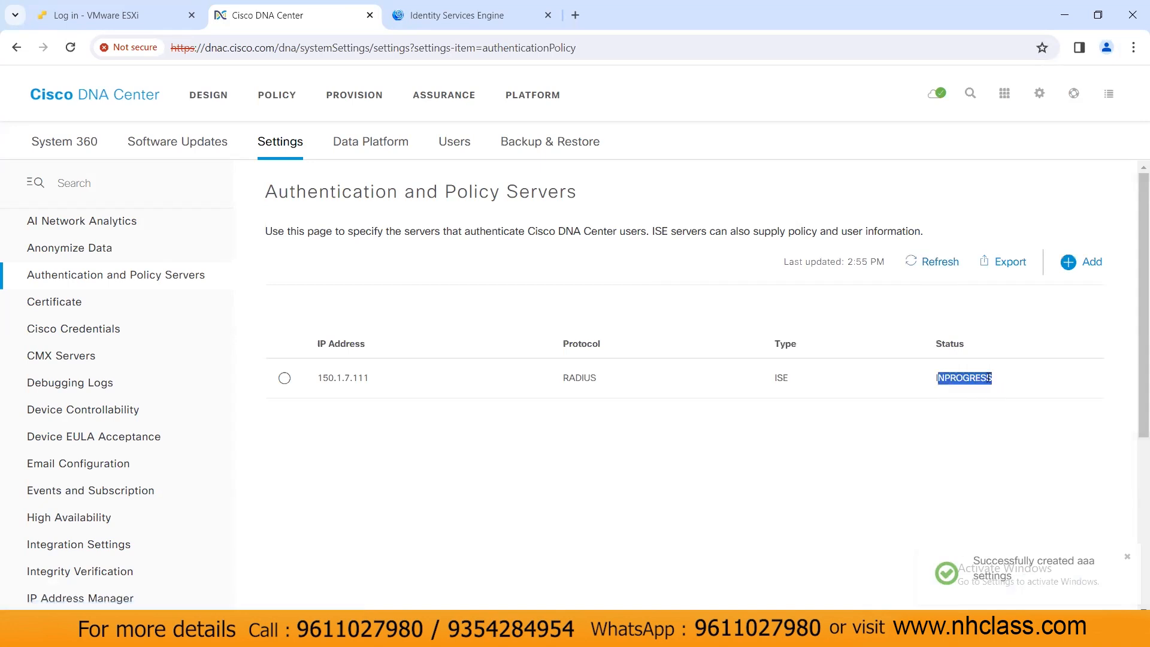
click(935, 267)
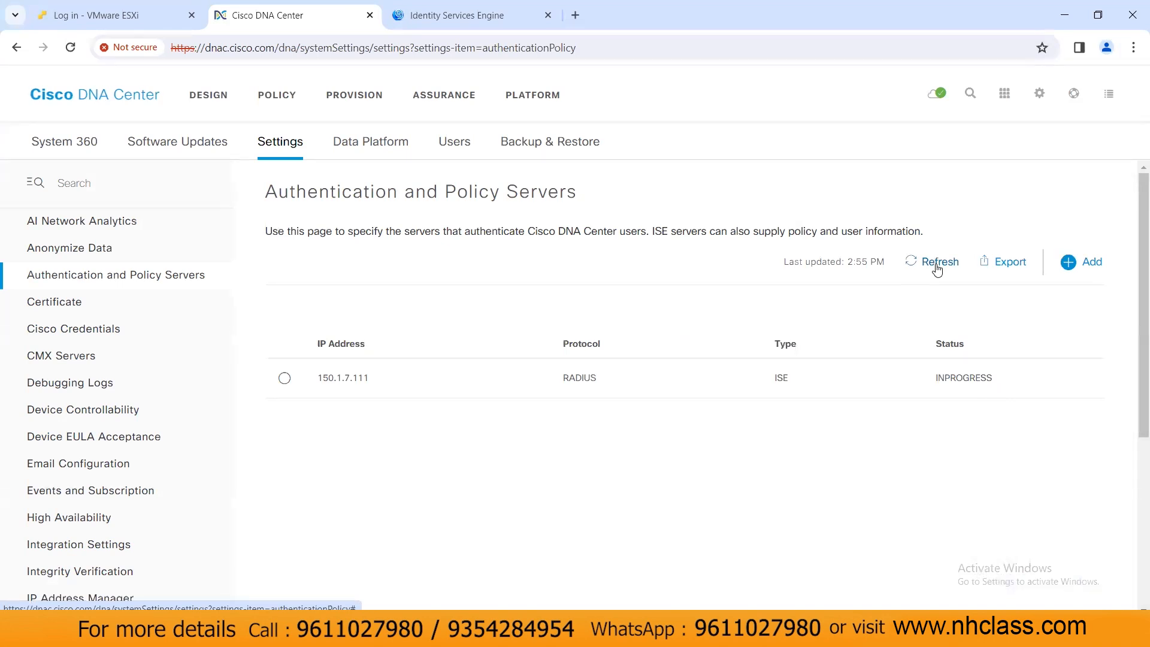
click(937, 266)
click(498, 17)
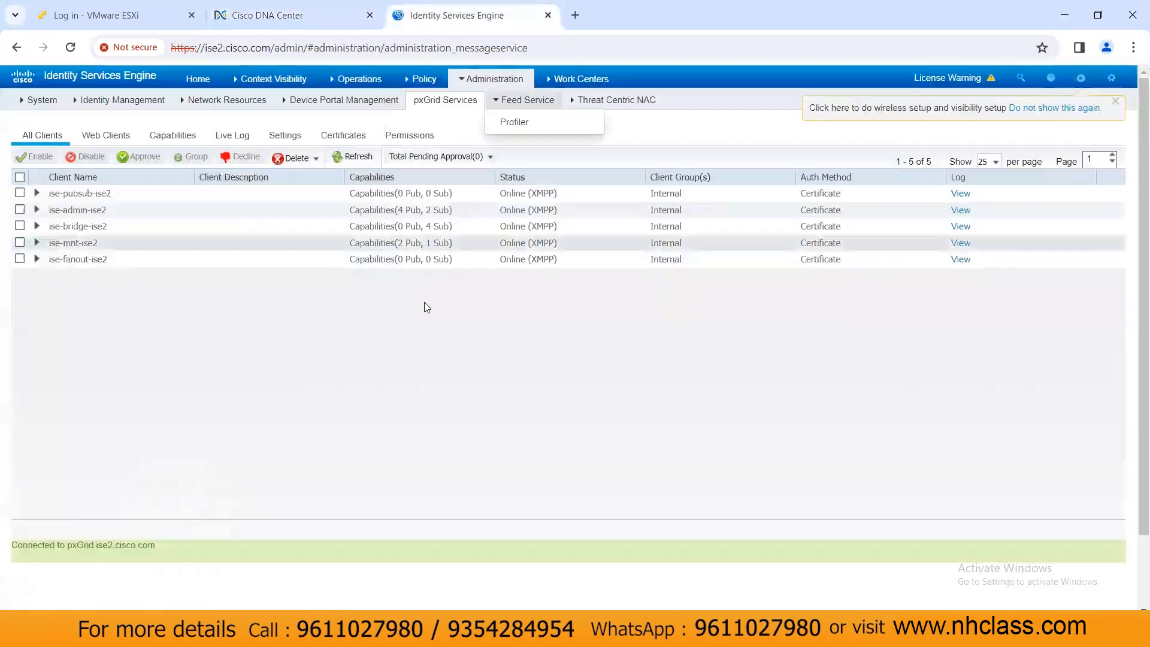
click(353, 157)
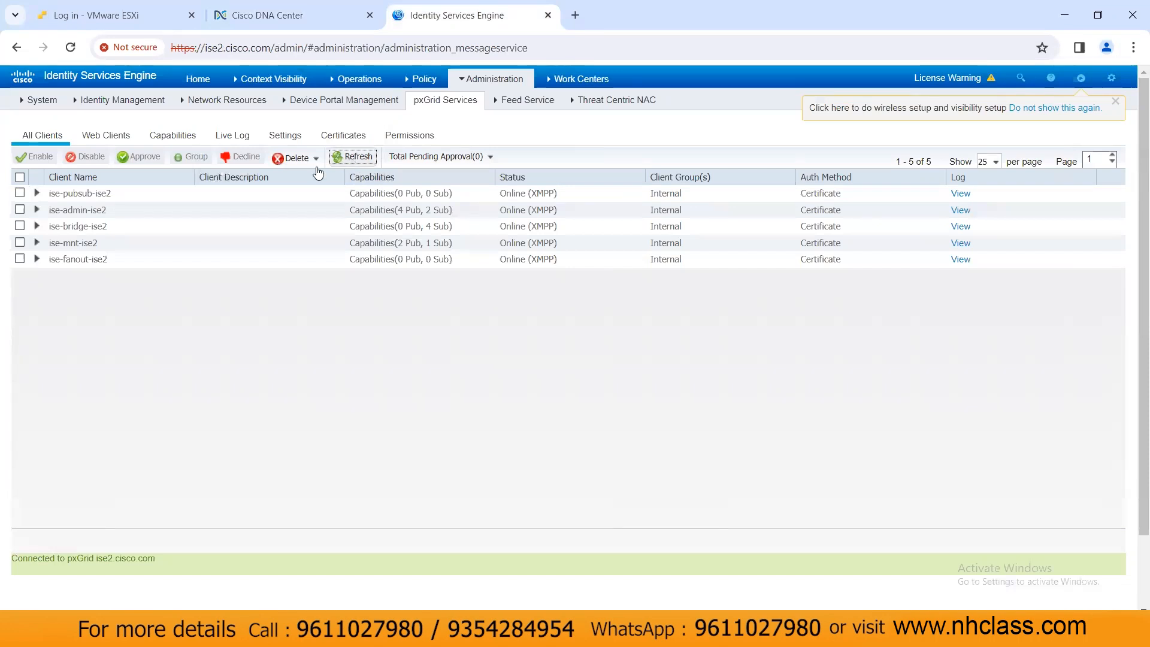
click(321, 12)
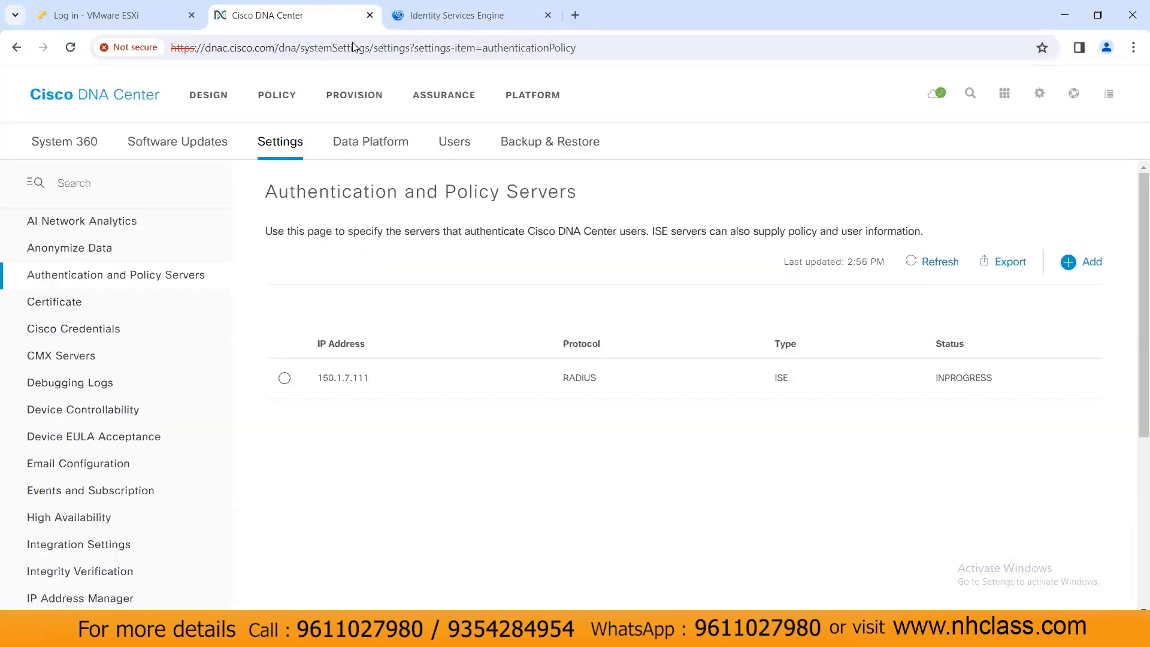
click(936, 264)
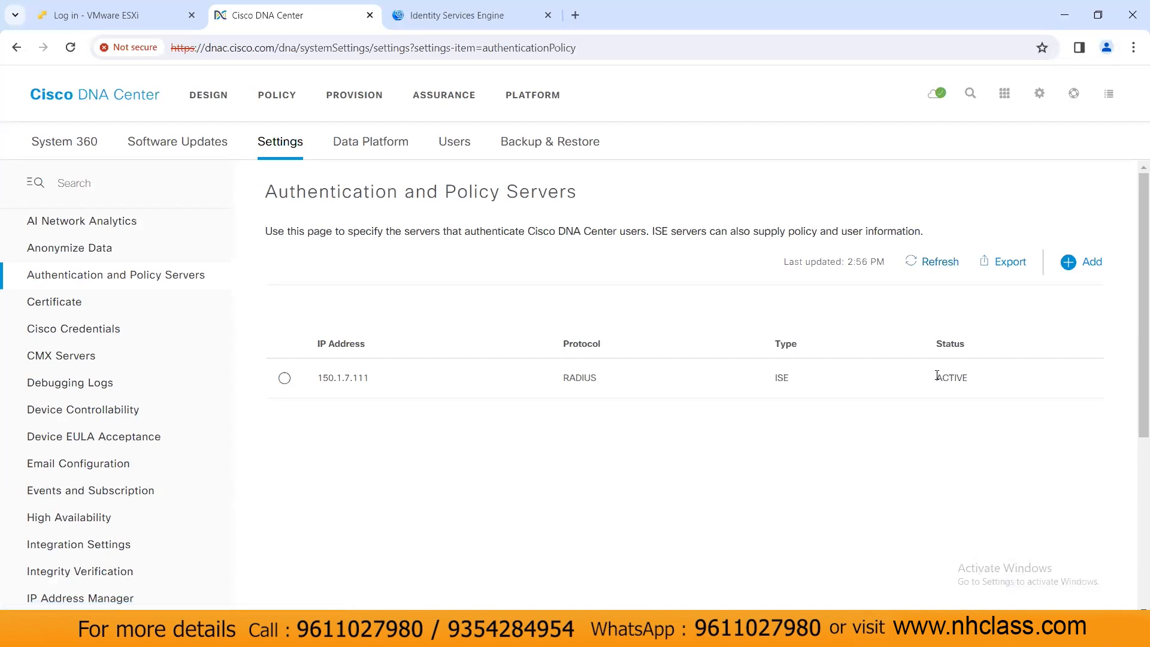
Step: Confirm 150.1.7.111 shows ACTIVE while reloading the ISE pxGrid client list
double_click(965, 379)
click(500, 21)
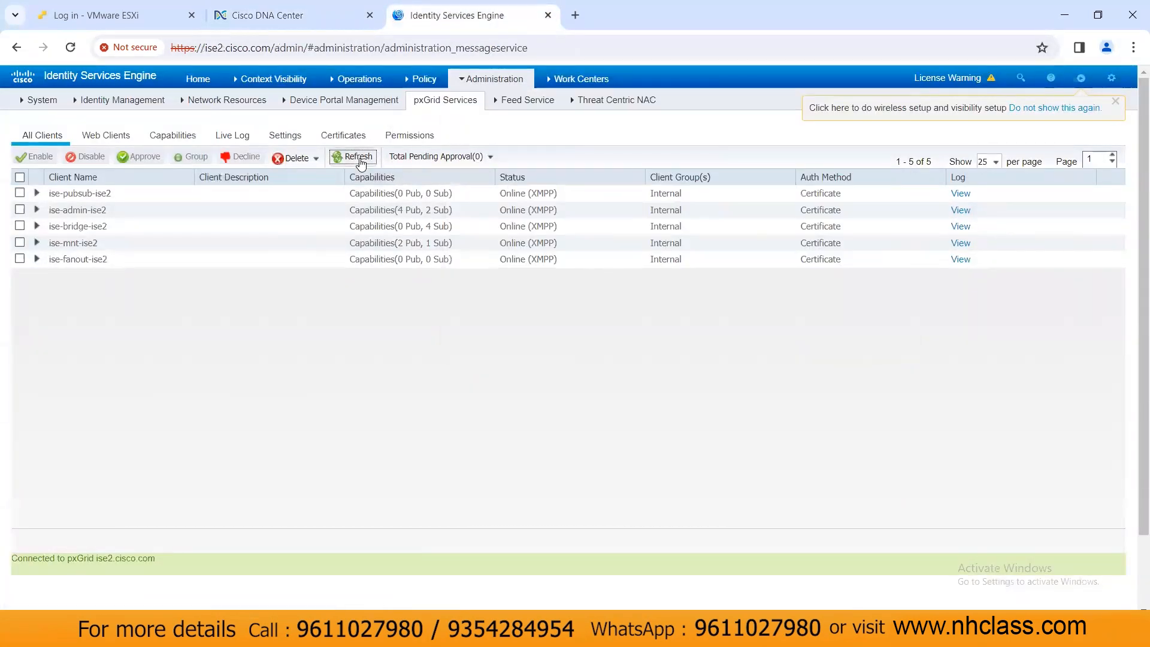
click(357, 157)
click(360, 159)
click(355, 161)
click(356, 163)
click(314, 19)
click(945, 269)
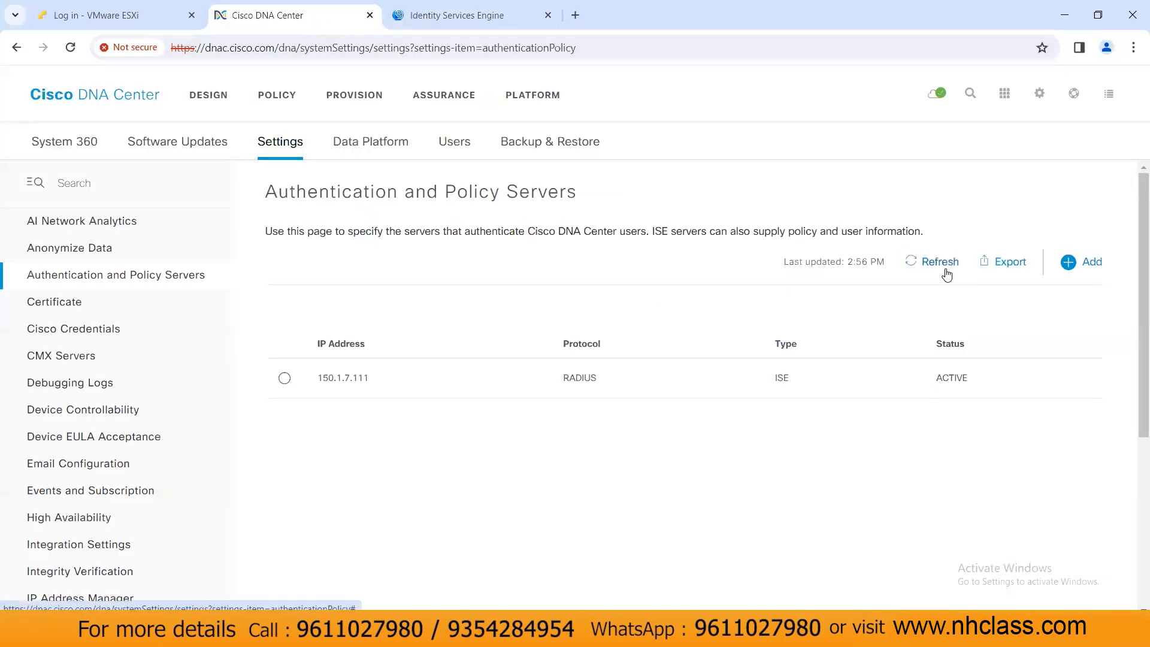
click(456, 13)
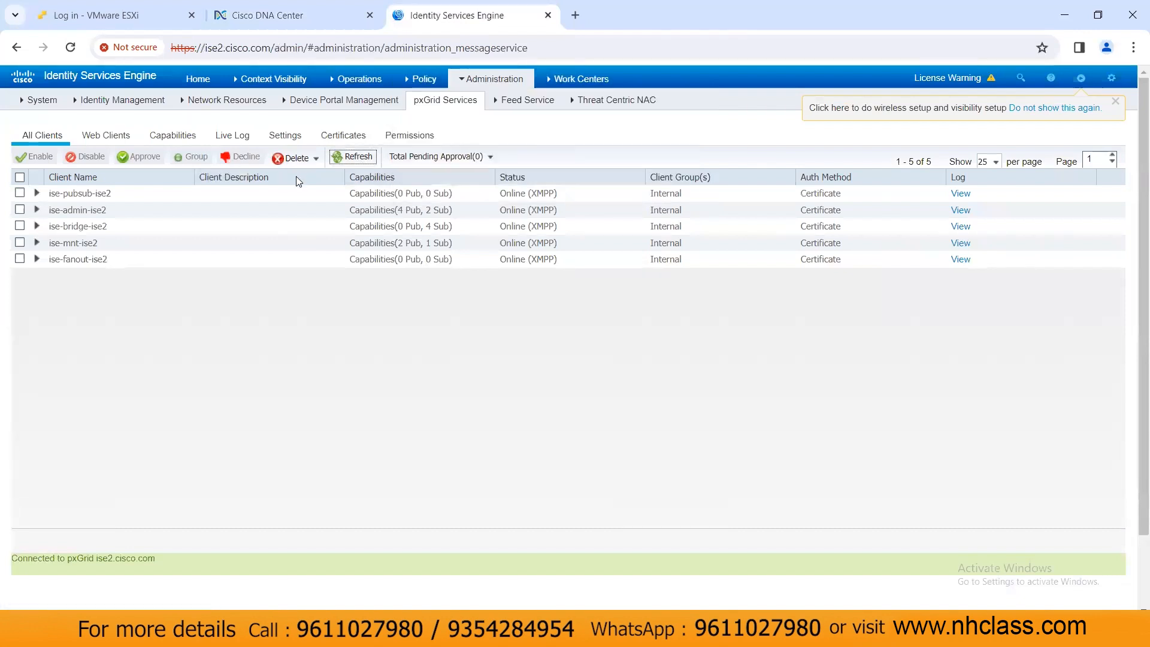
click(358, 166)
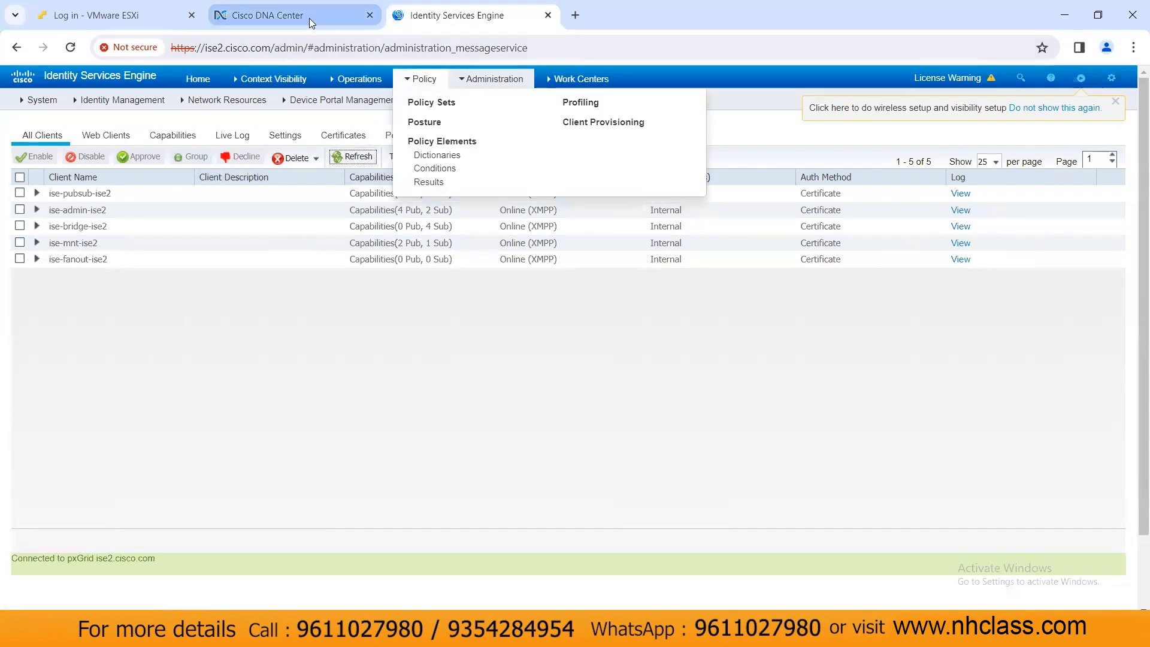
click(315, 21)
Step: Export the server list to Data export.csv and refresh both lists again
click(1004, 263)
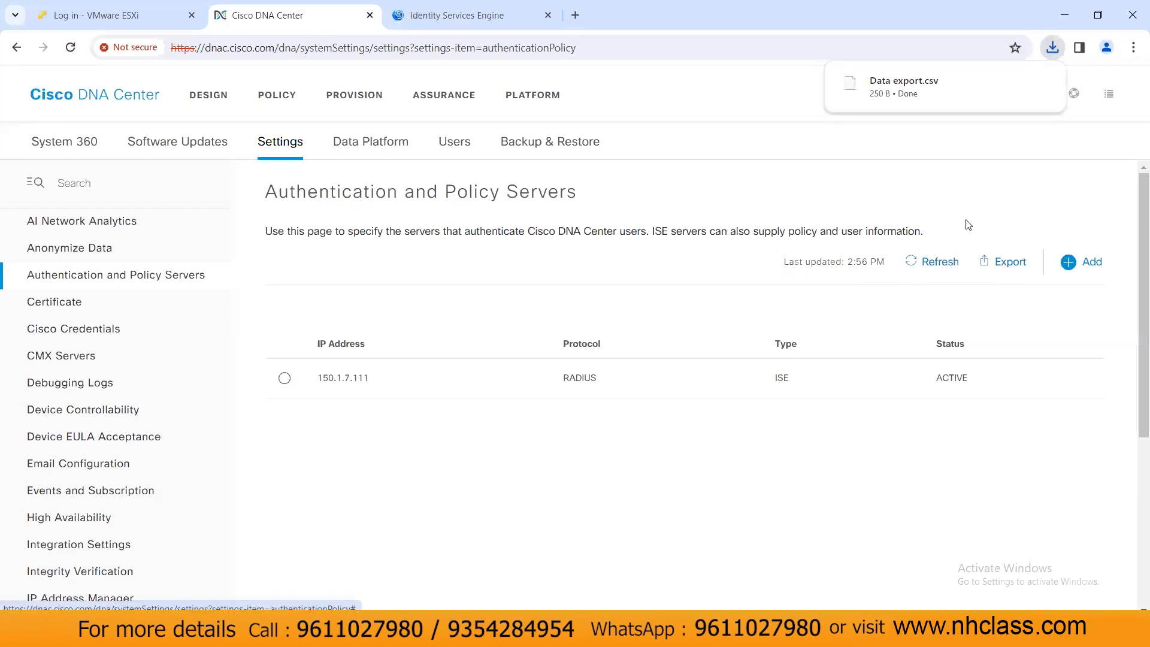
click(933, 264)
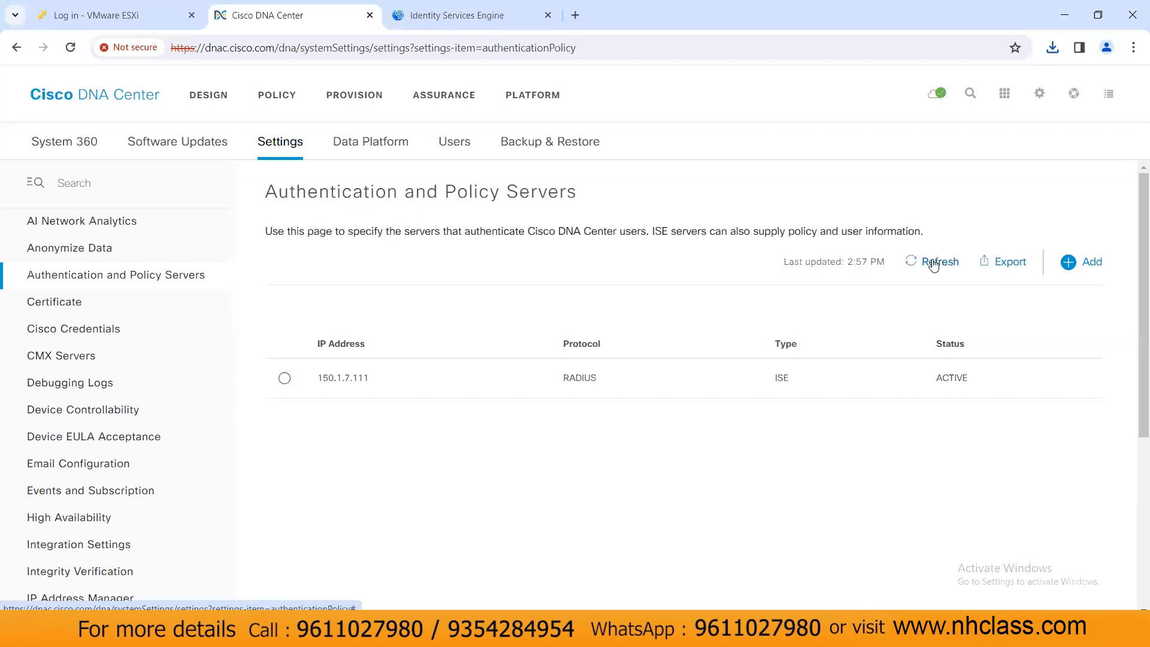
click(467, 15)
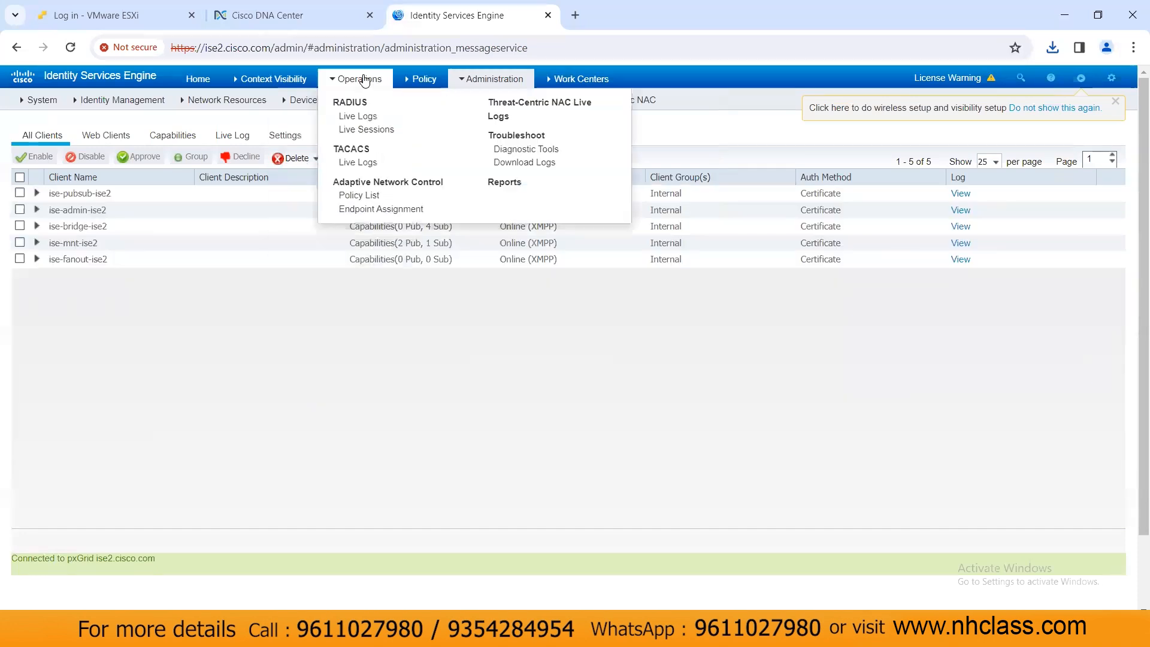
click(302, 23)
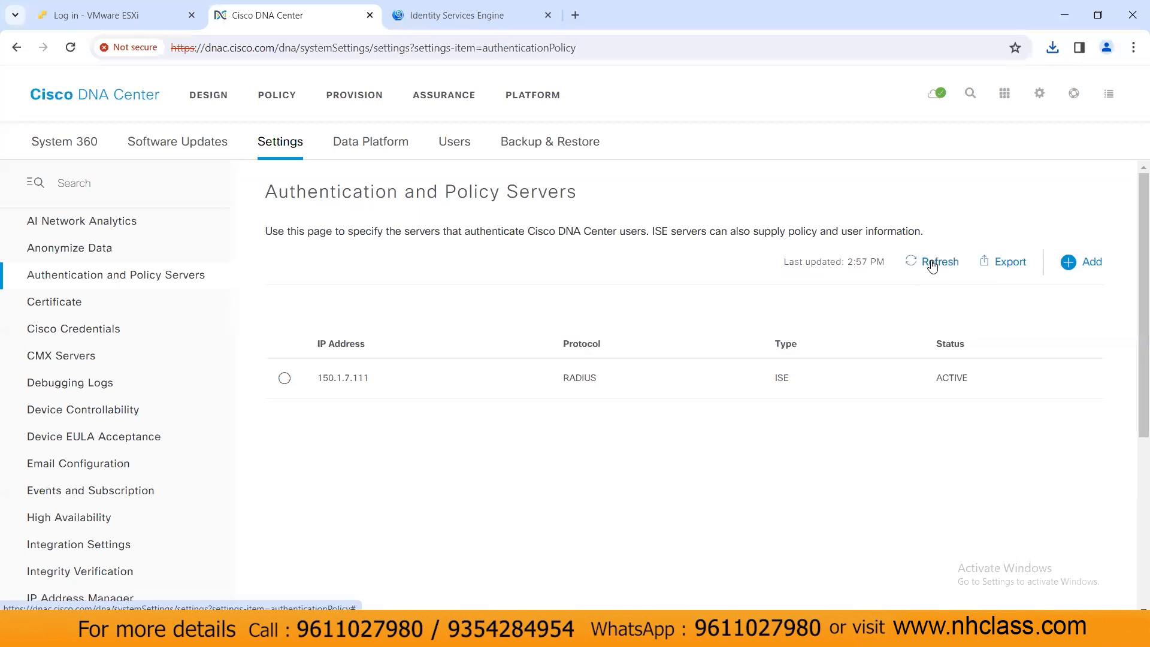
click(284, 379)
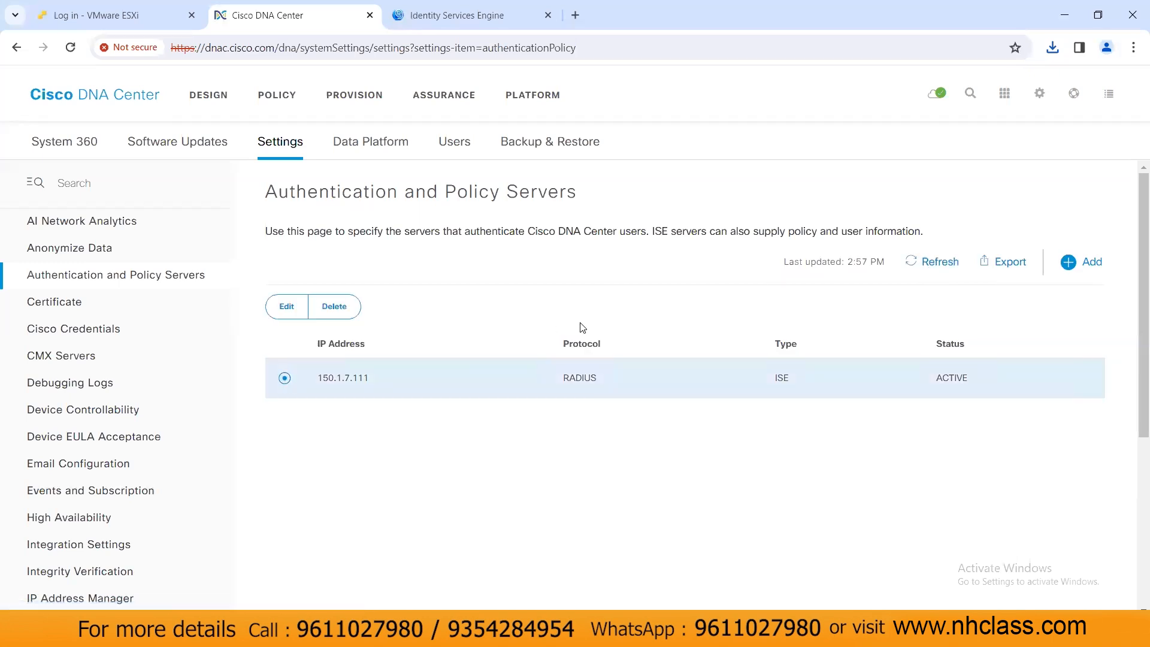
click(950, 267)
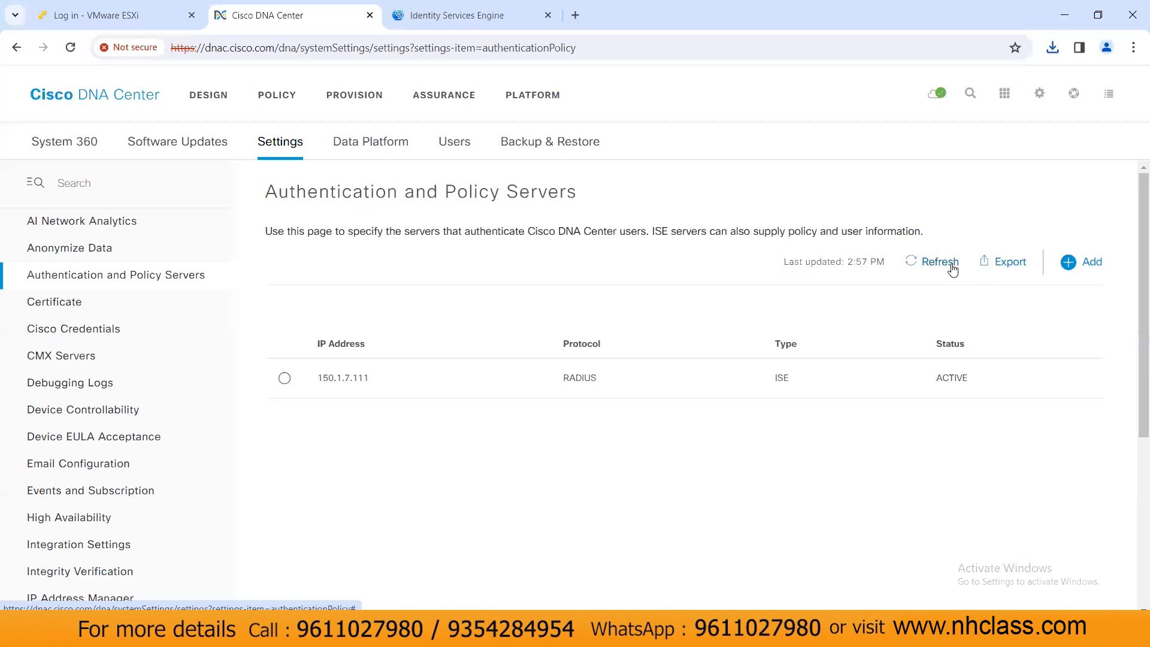
click(507, 14)
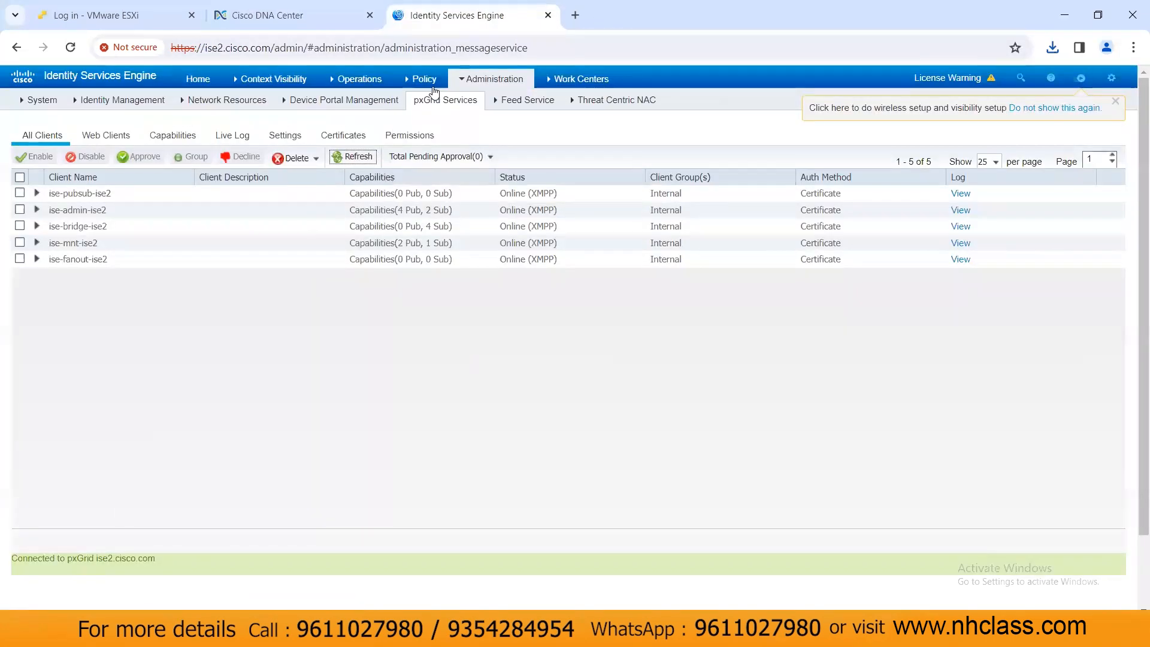
click(351, 157)
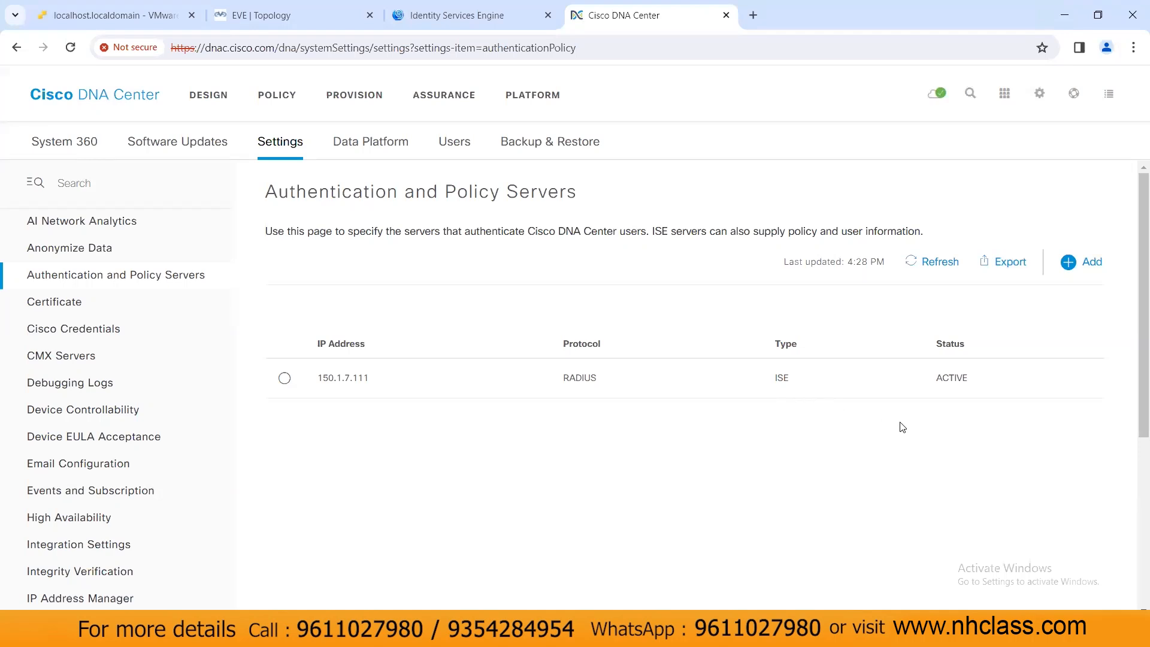
Step: Approve the pending dnac_dnac_ndp pxGrid client so it shows Online
click(945, 268)
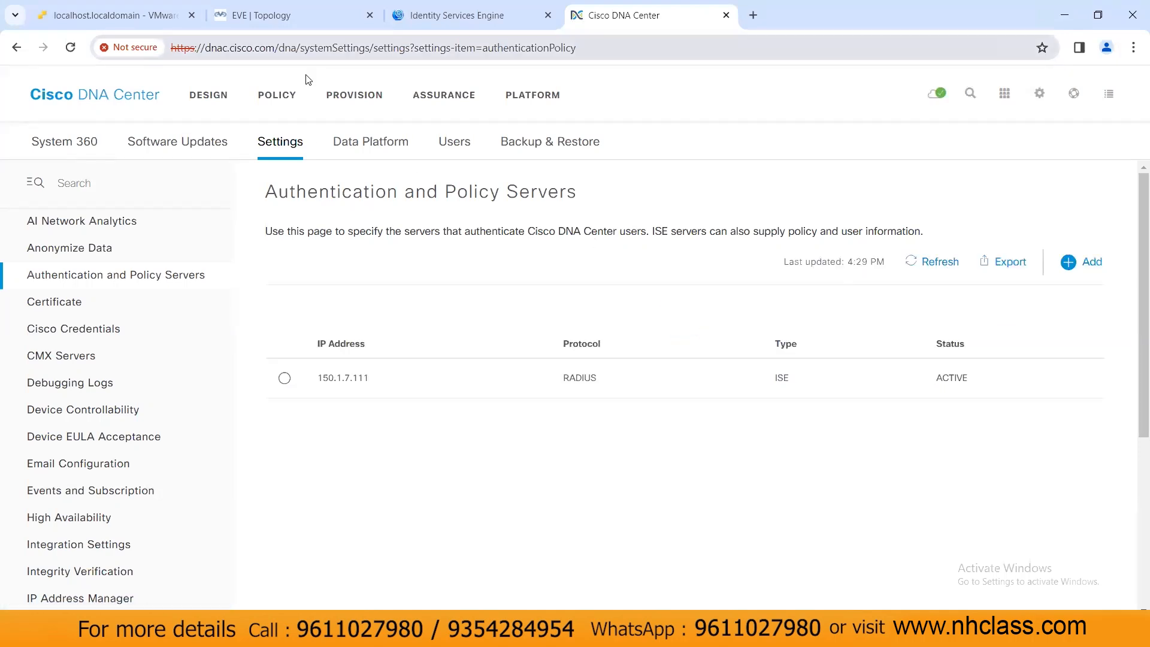
click(451, 18)
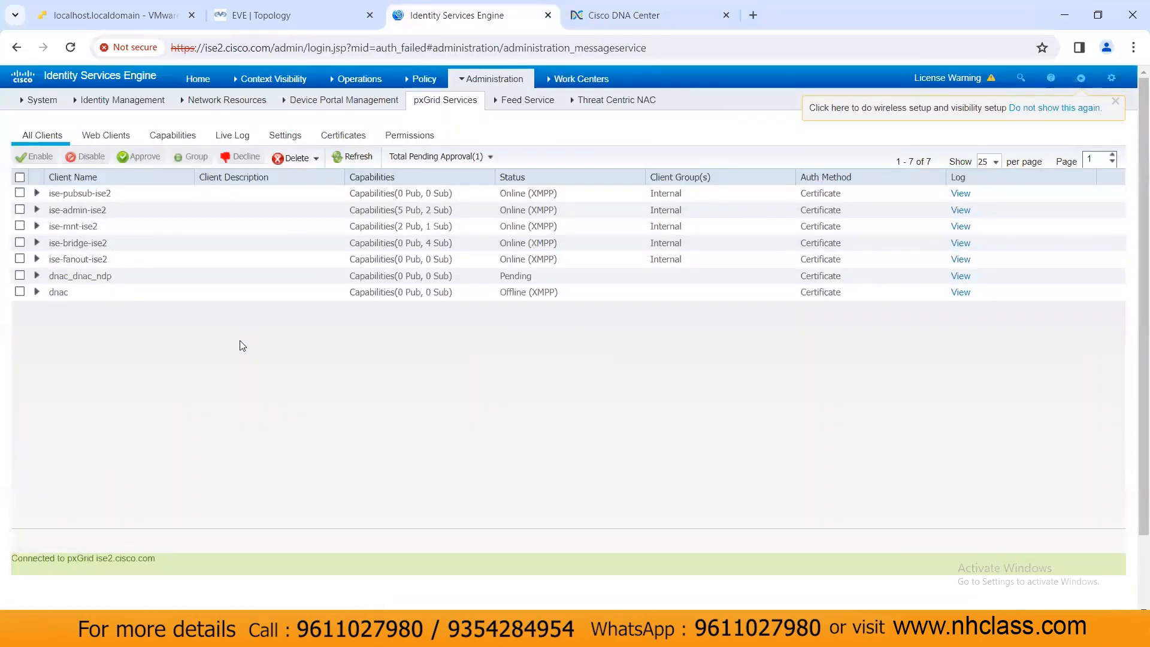
click(355, 157)
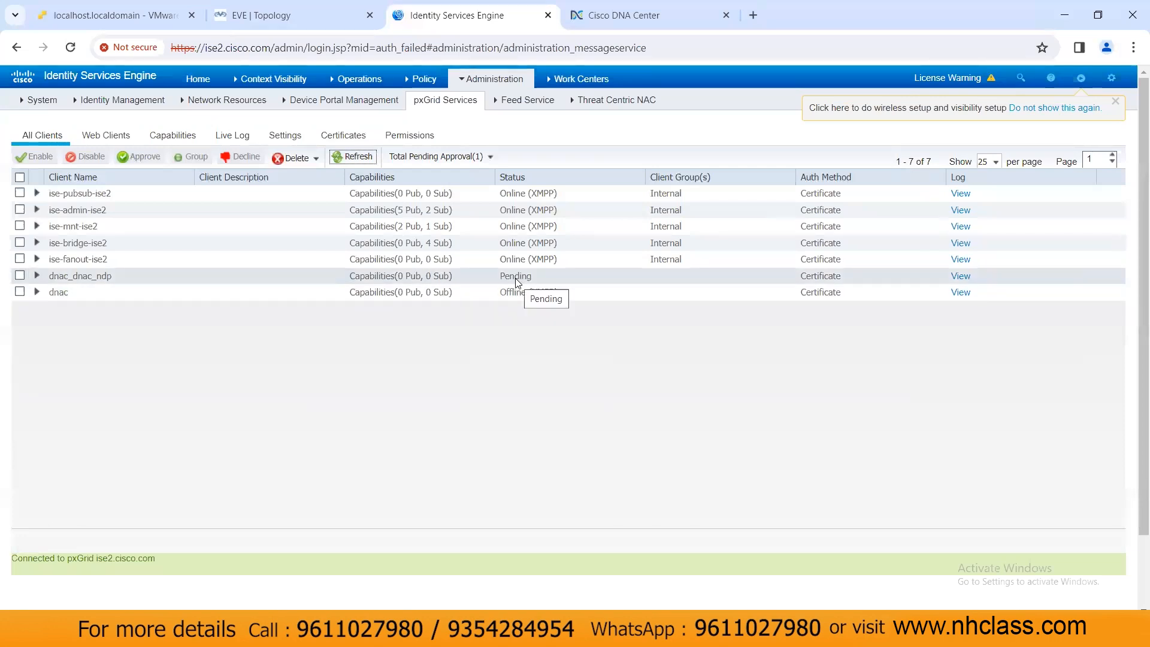
click(19, 275)
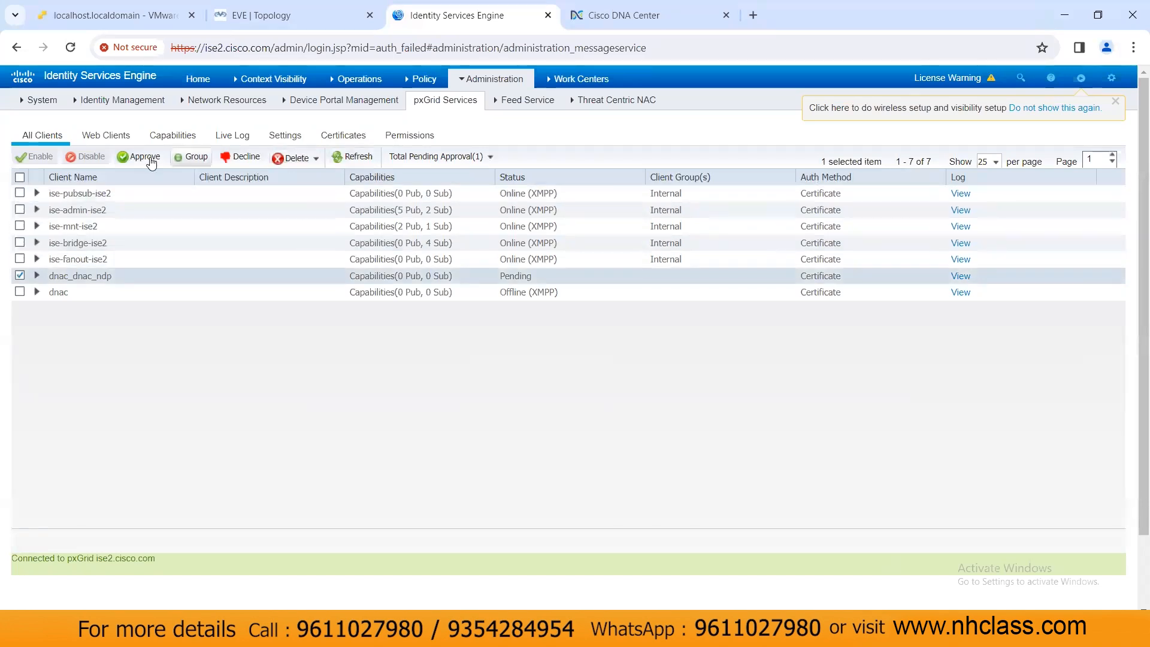
click(150, 159)
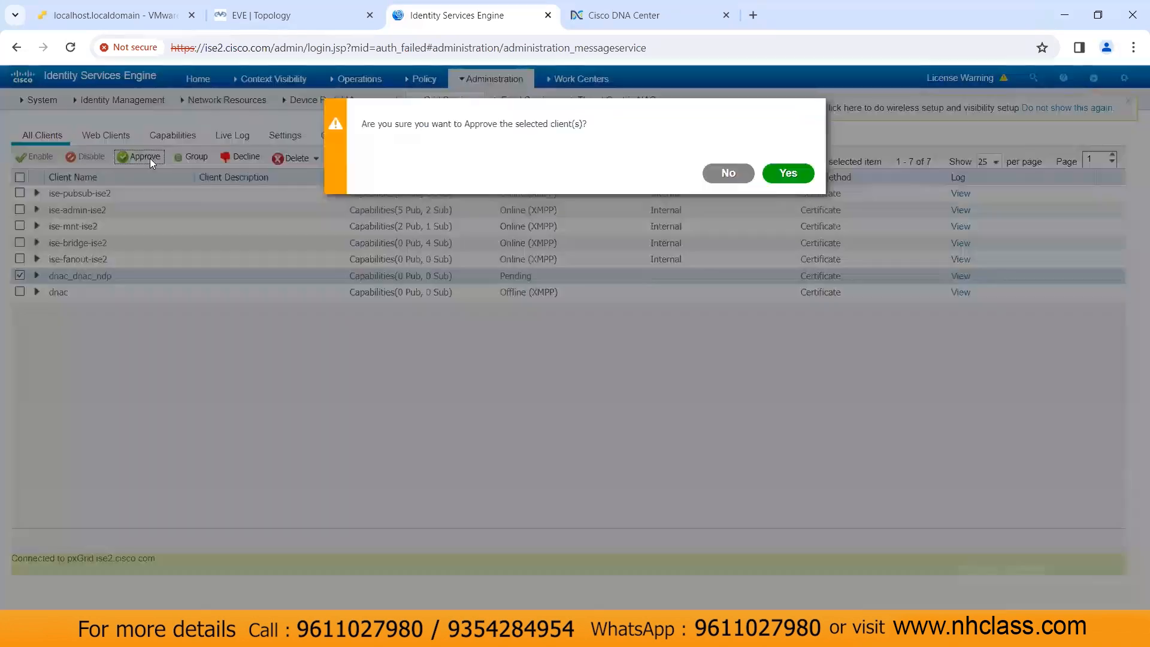
click(788, 173)
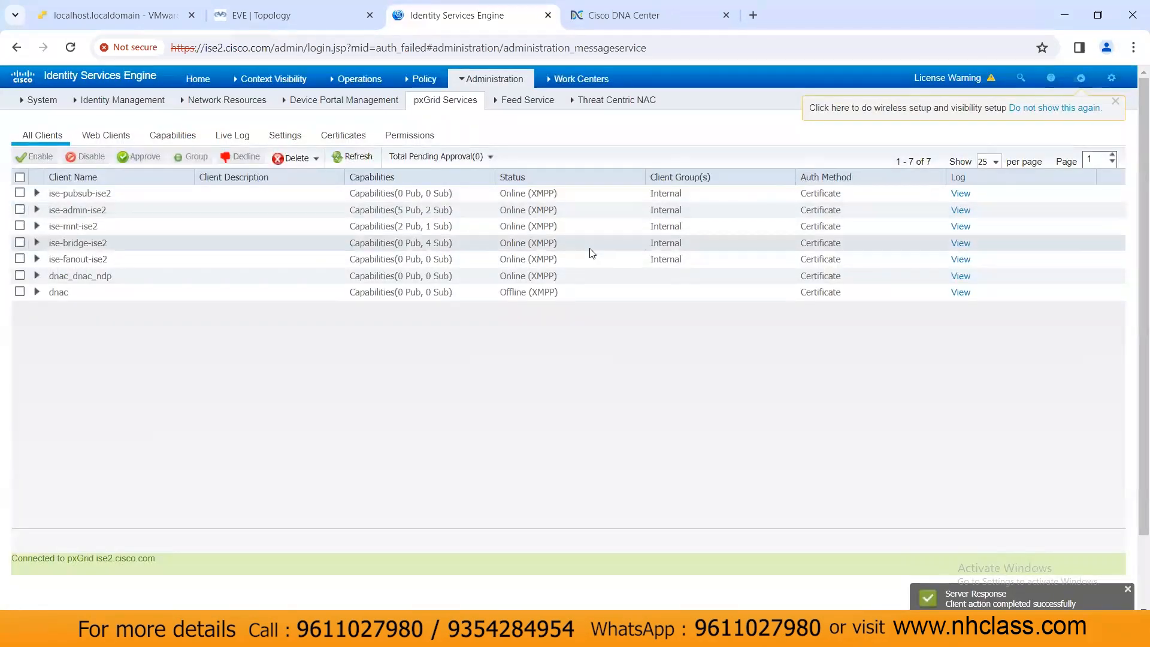
click(37, 276)
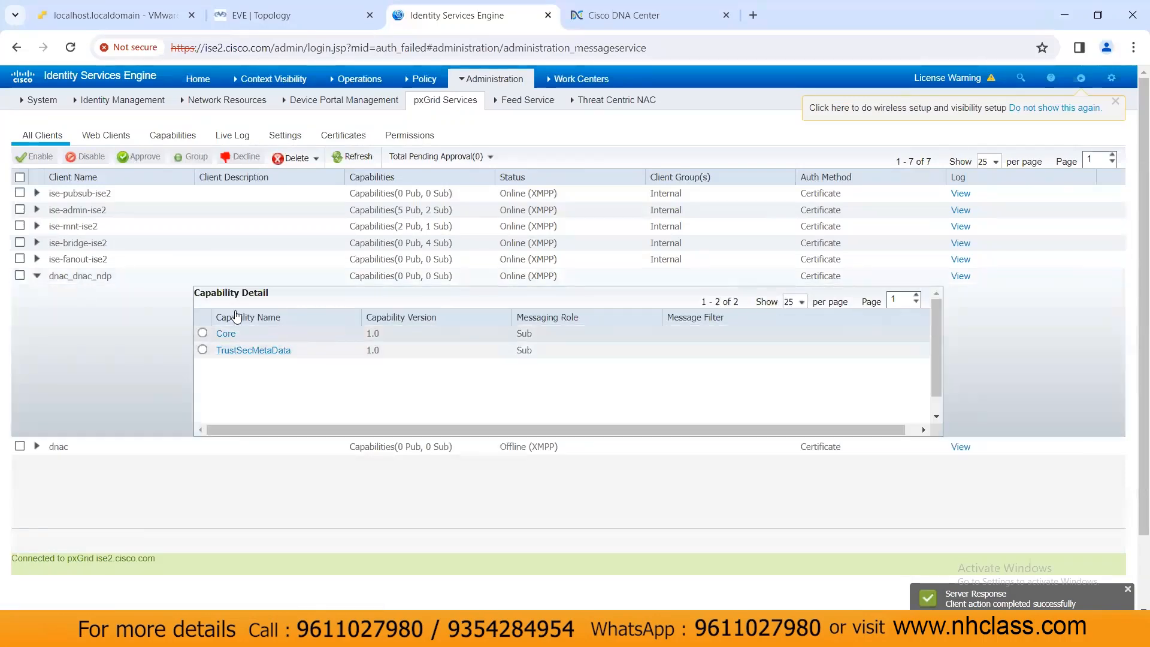
click(38, 275)
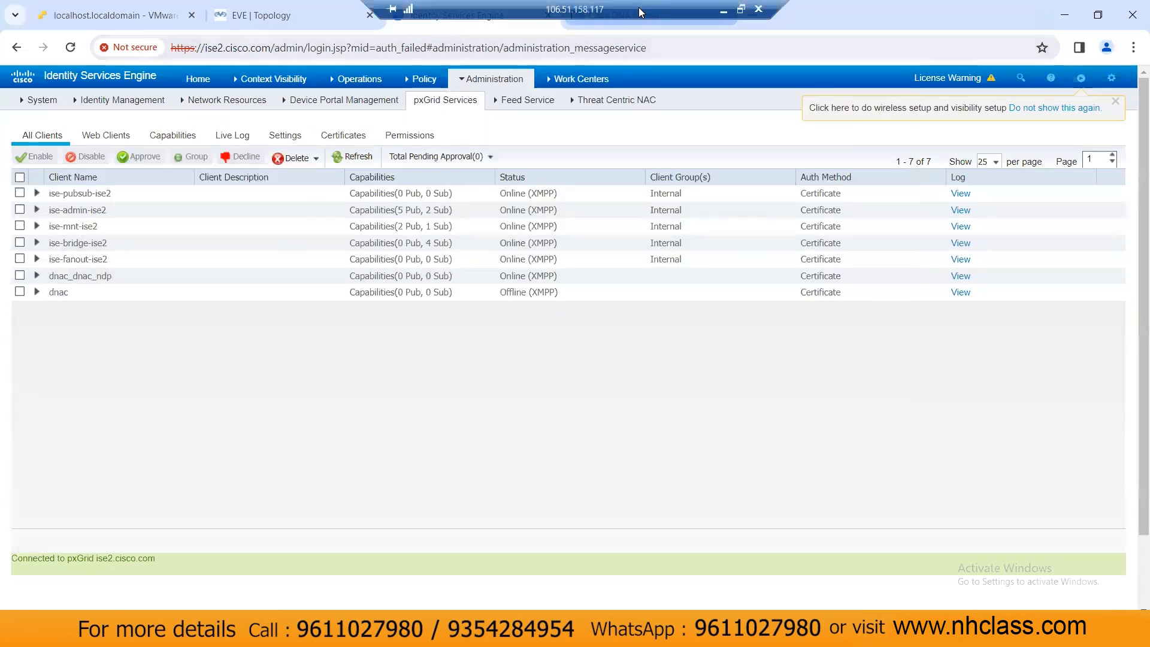
click(630, 23)
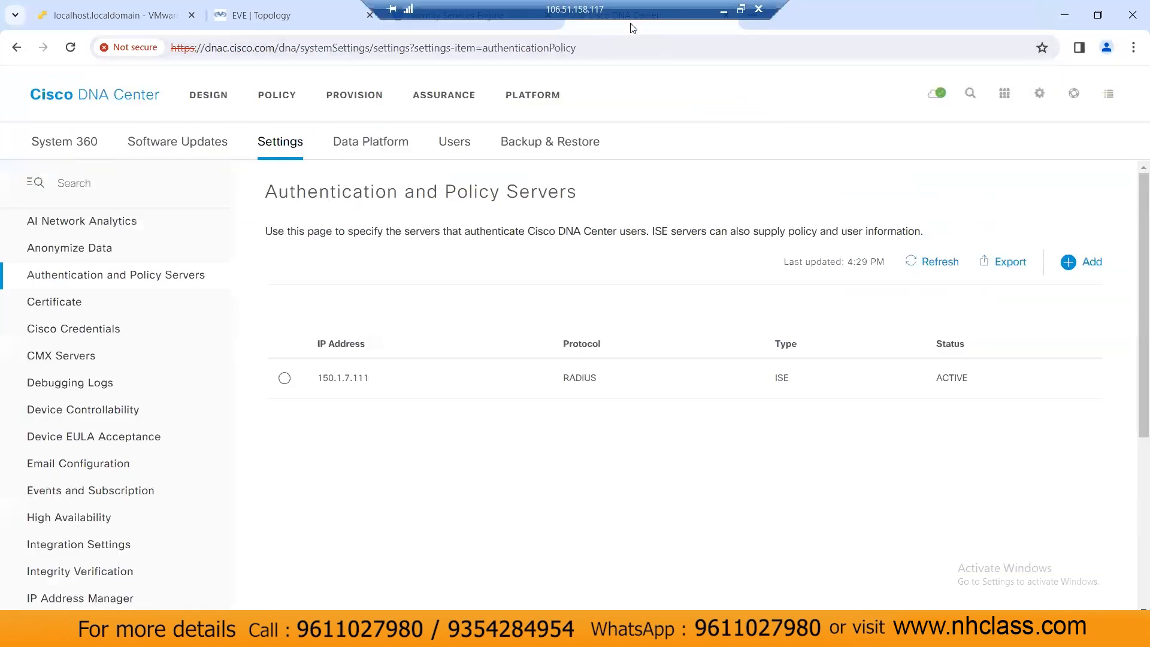
Step: Start the group-based policy migration from the POLICY banner and confirm the warning with Yes
click(285, 104)
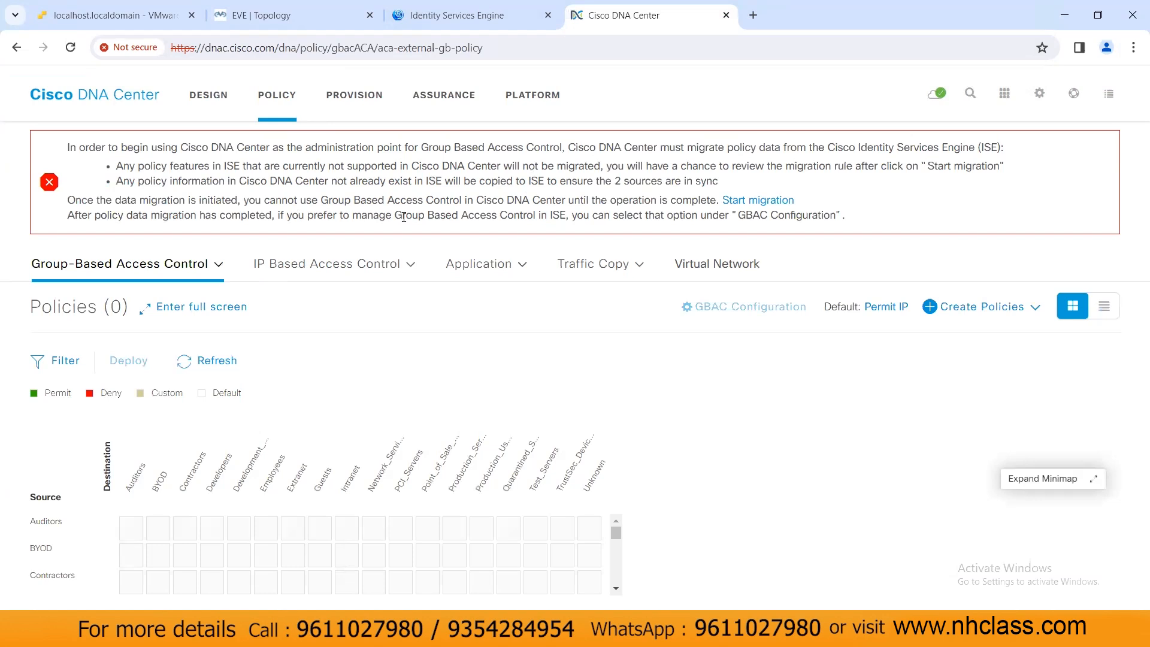
drag(603, 201, 710, 198)
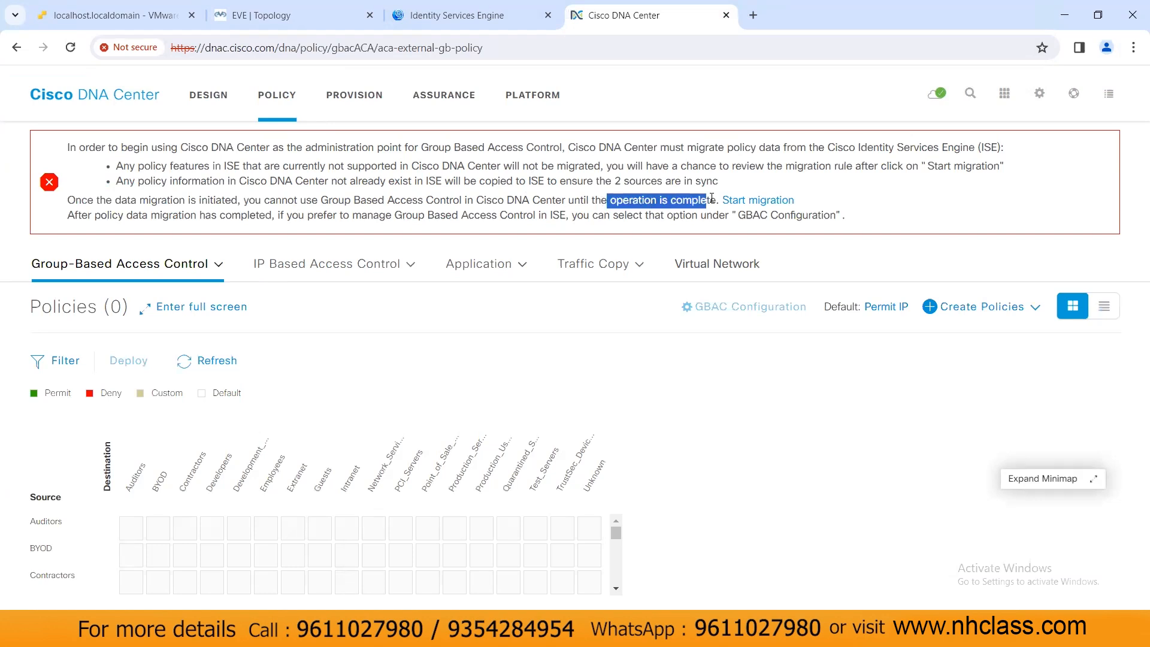
click(713, 201)
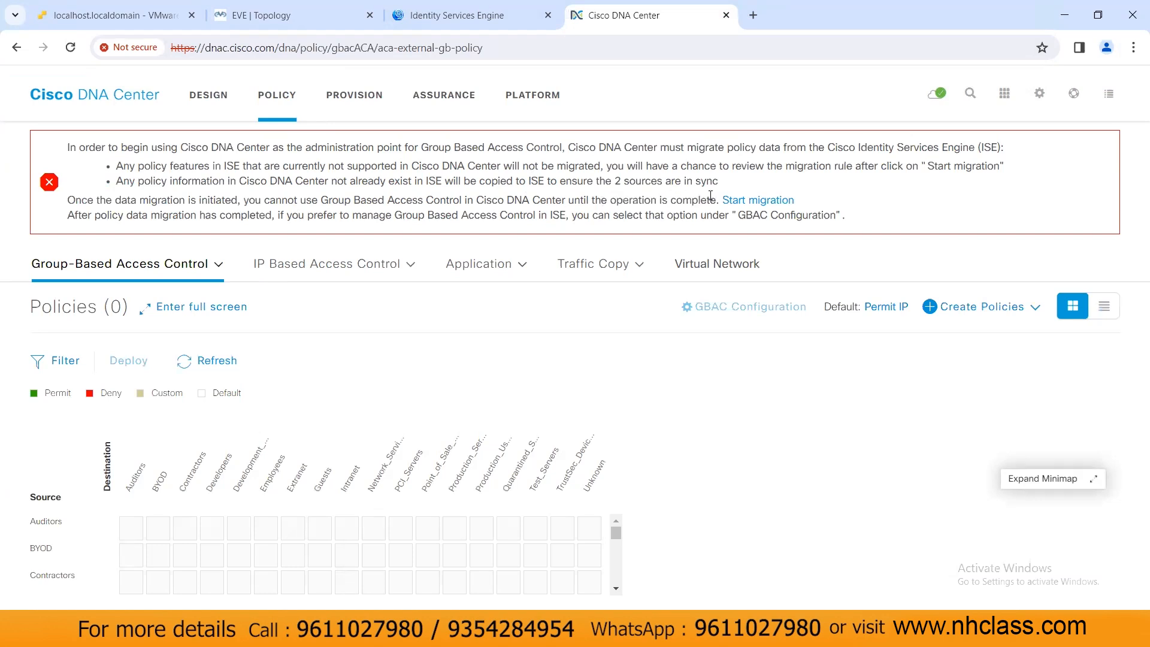
click(765, 201)
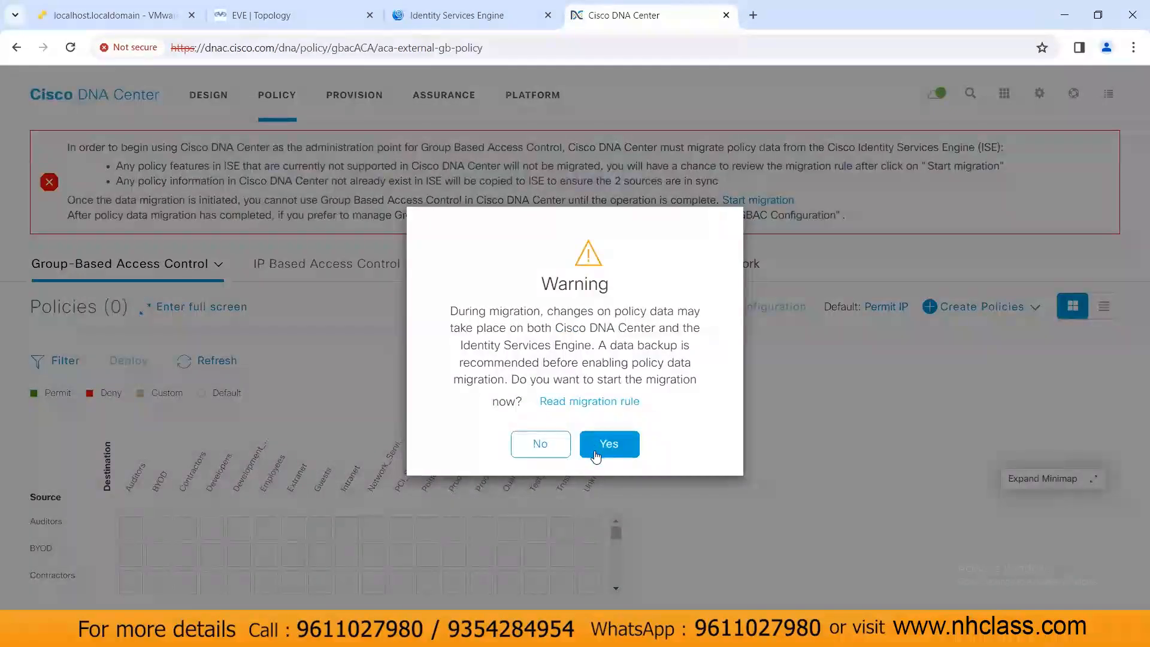
click(609, 443)
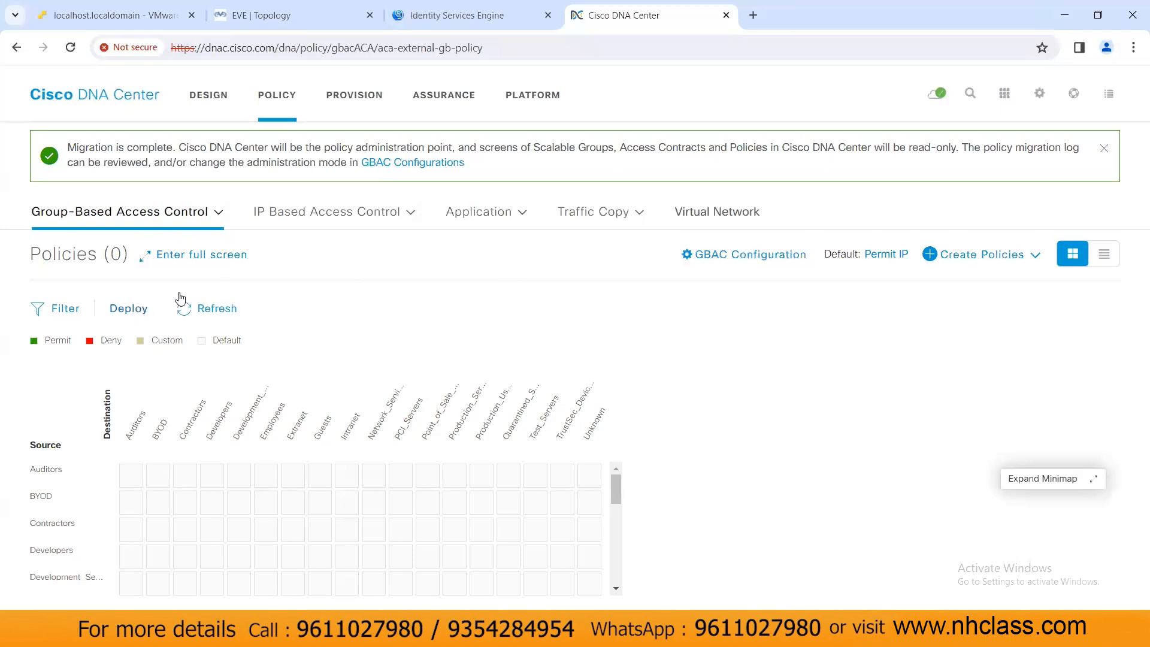
click(304, 221)
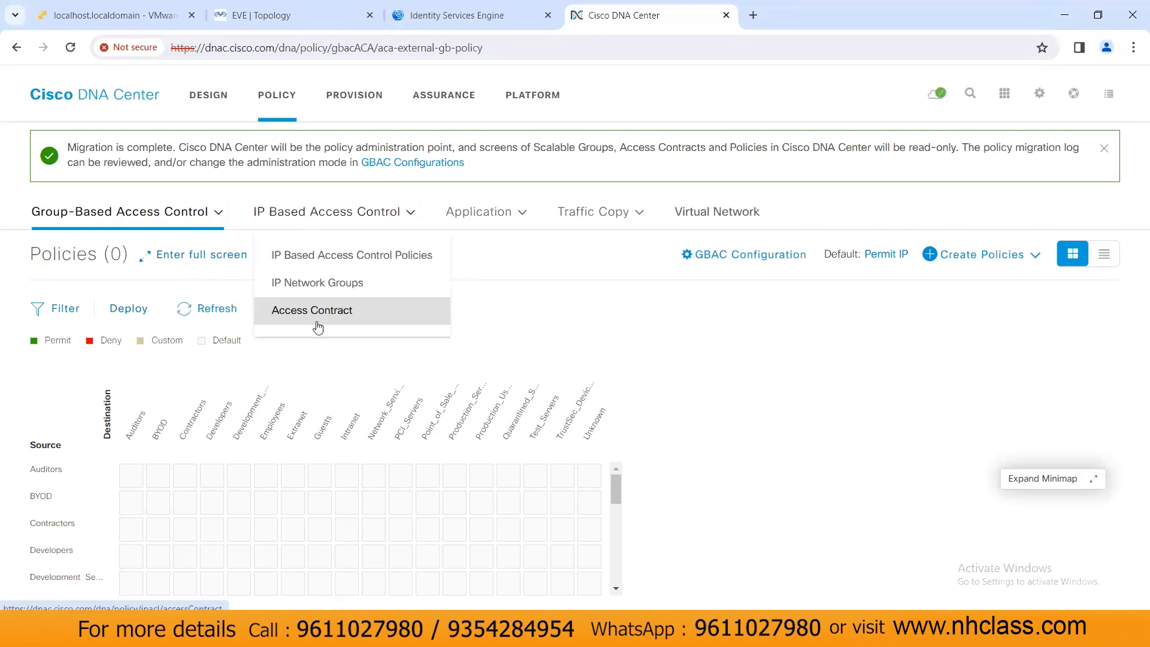